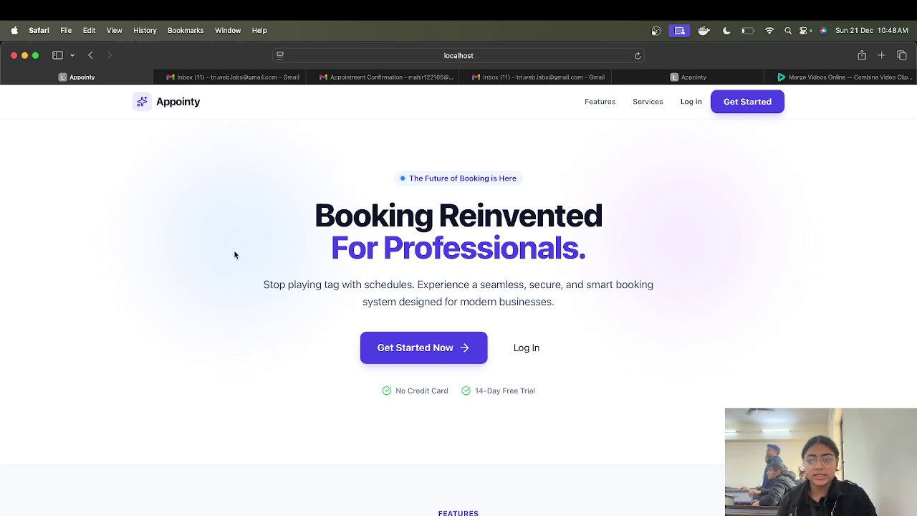
# Step: Scroll the landing page and reach the login form via Get Started Now
pyautogui.scroll(-10, 584, 449)
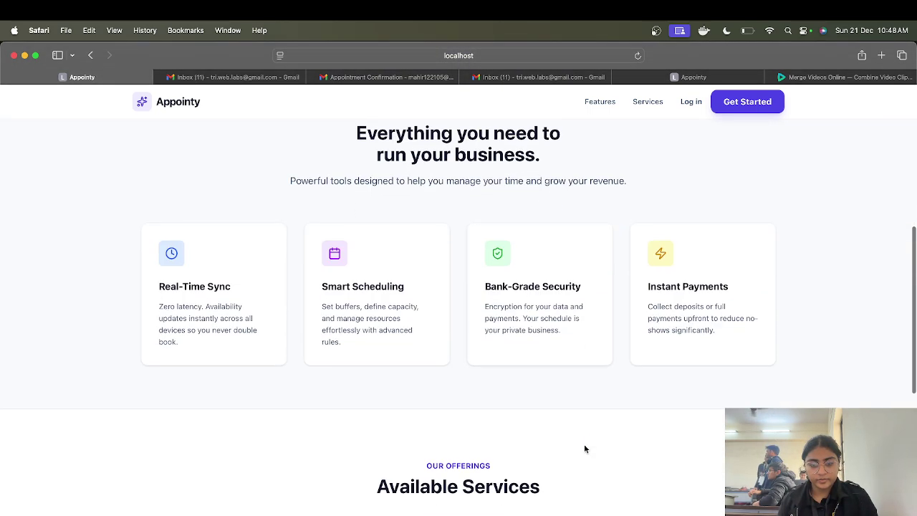
pyautogui.scroll(-5, 584, 449)
pyautogui.scroll(15, 584, 449)
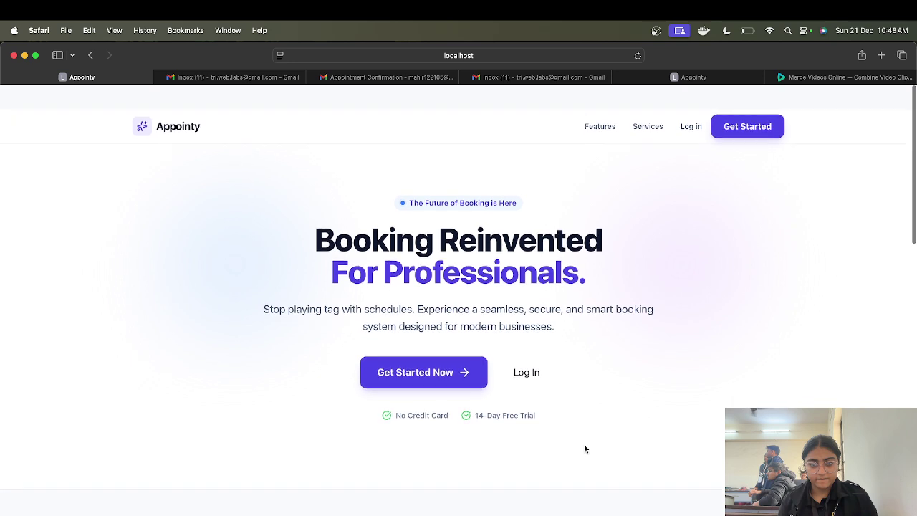
pyautogui.click(419, 351)
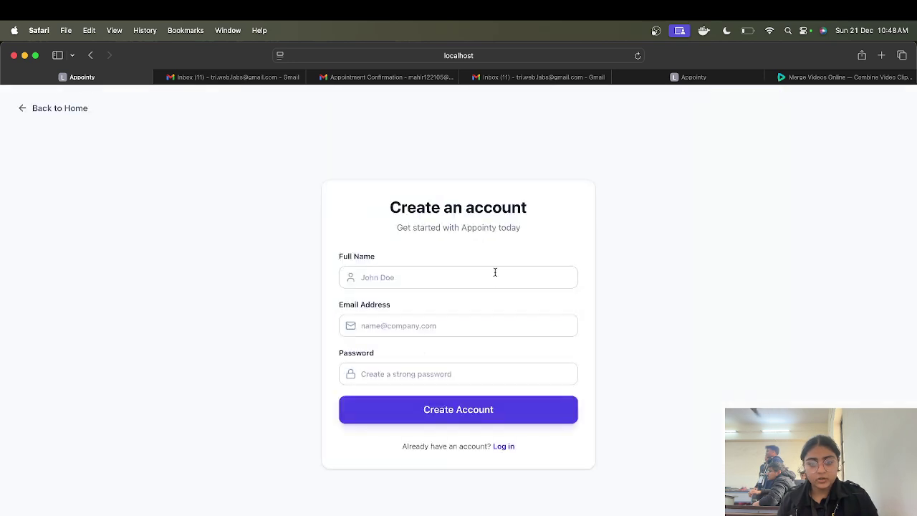
pyautogui.click(503, 445)
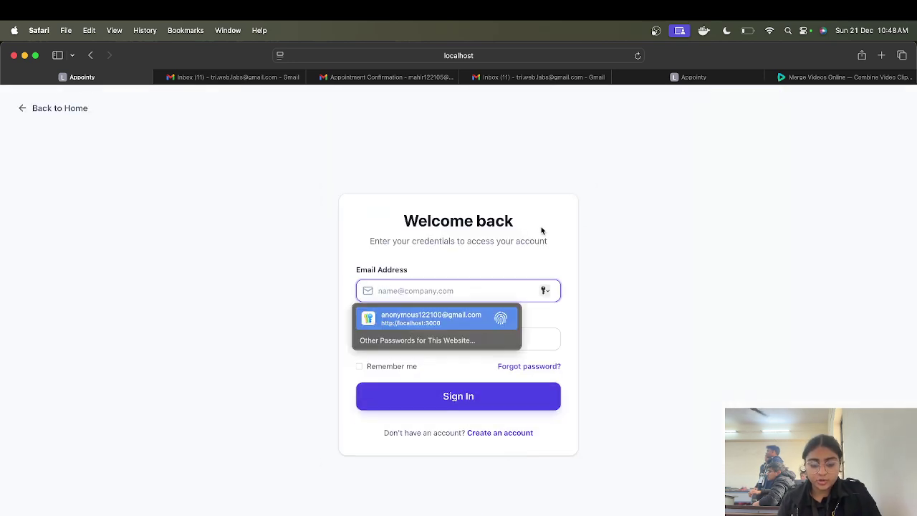
# Step: Sign in with the admin e-mail and password, declining to save the password
pyautogui.write('admin@')
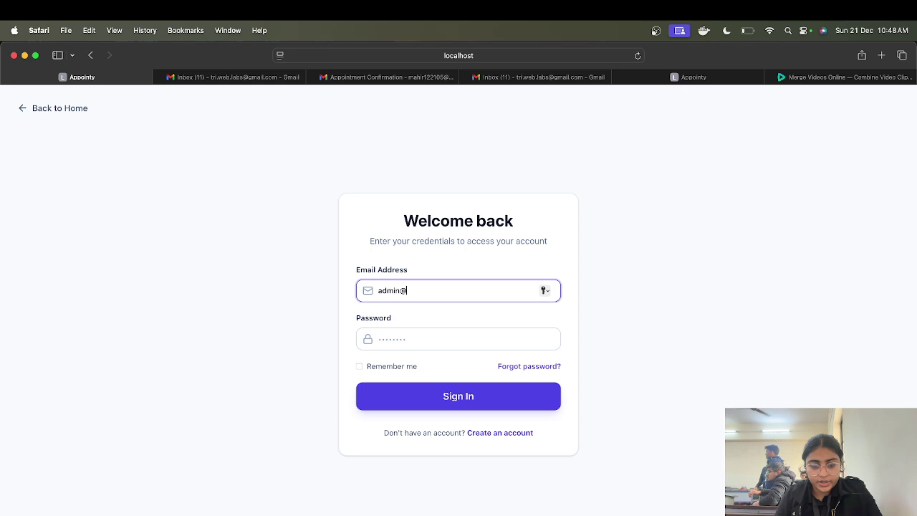
pyautogui.write('example.com')
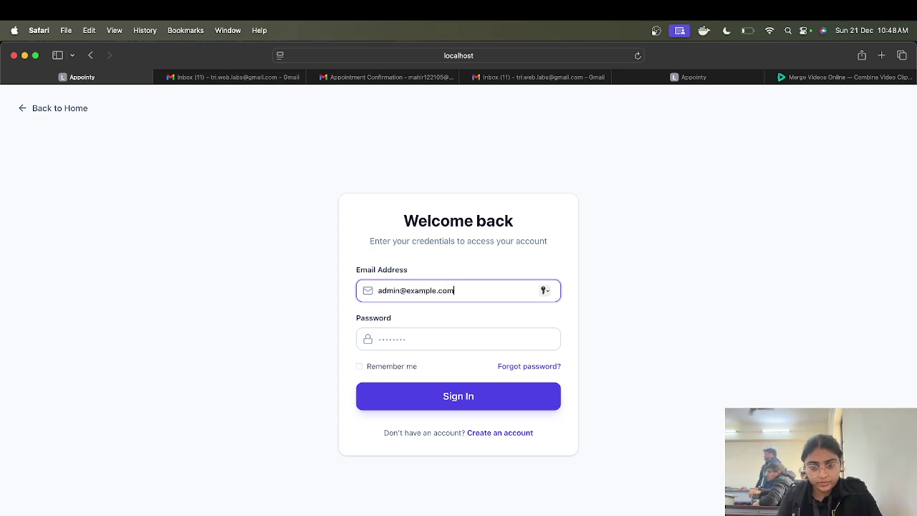
pyautogui.click(445, 342)
pyautogui.write('a')
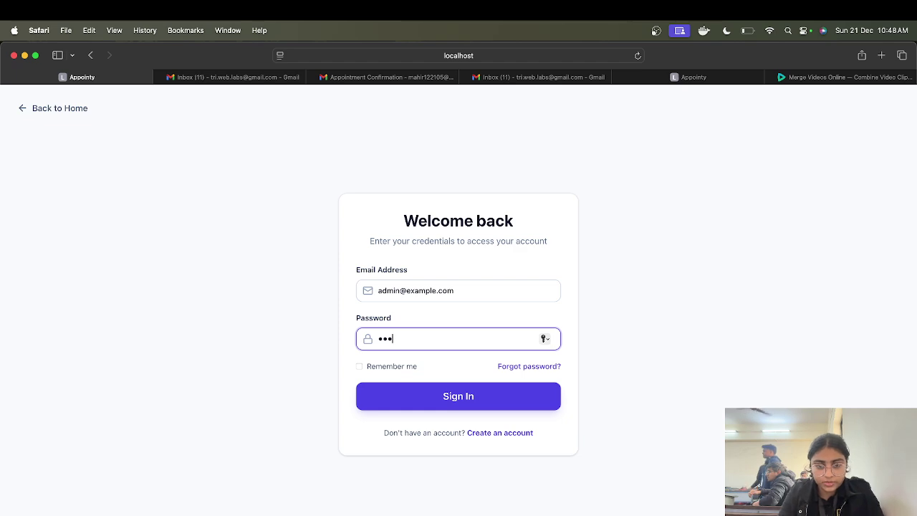
pyautogui.press('BackSpace')
pyautogui.press('BackSpace')
pyautogui.press('BackSpace')
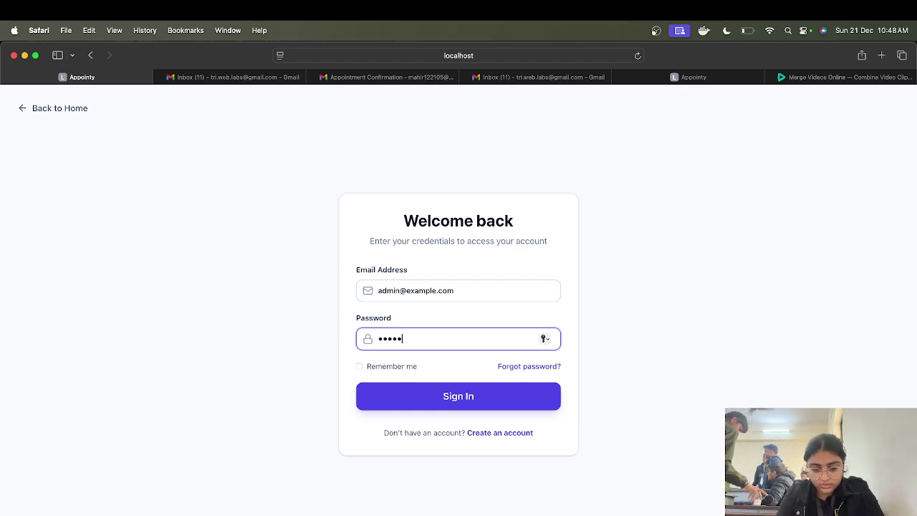
pyautogui.press('Return')
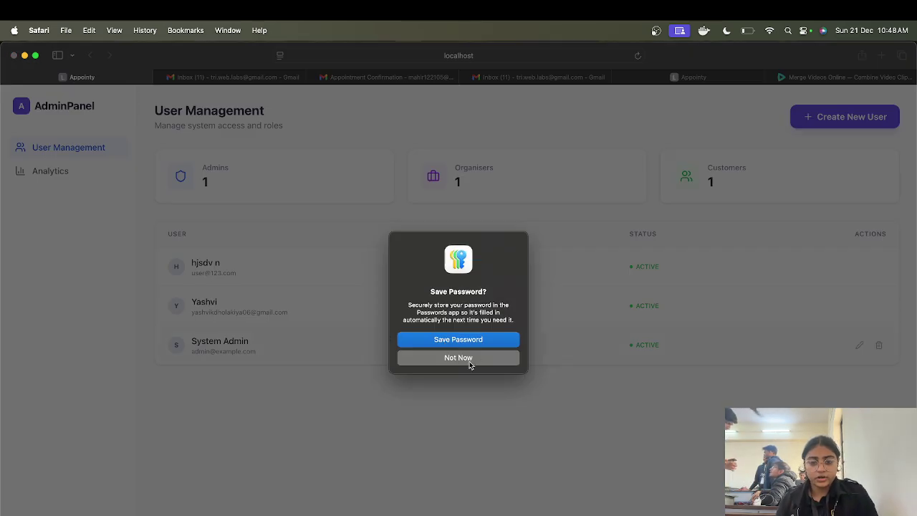
pyautogui.click(468, 358)
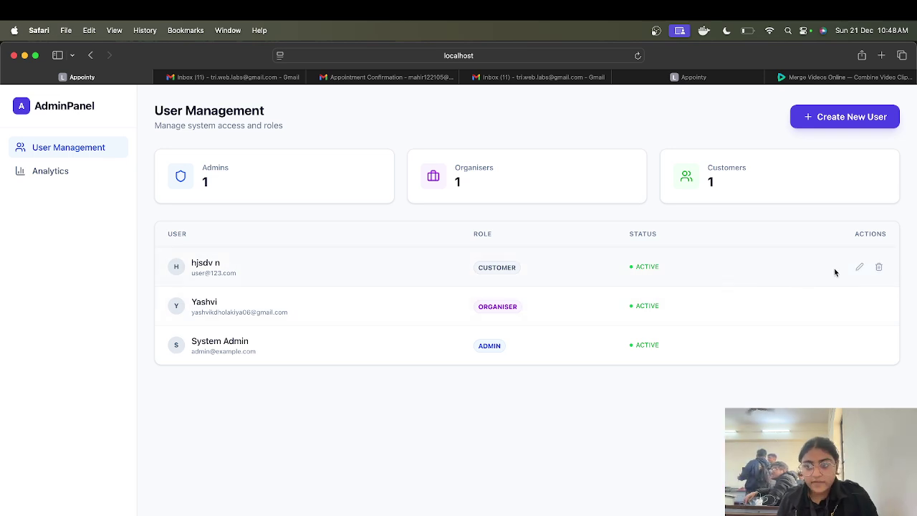
# Step: Append text to the customer user's full name and save, then delete the organiser user
pyautogui.click(859, 266)
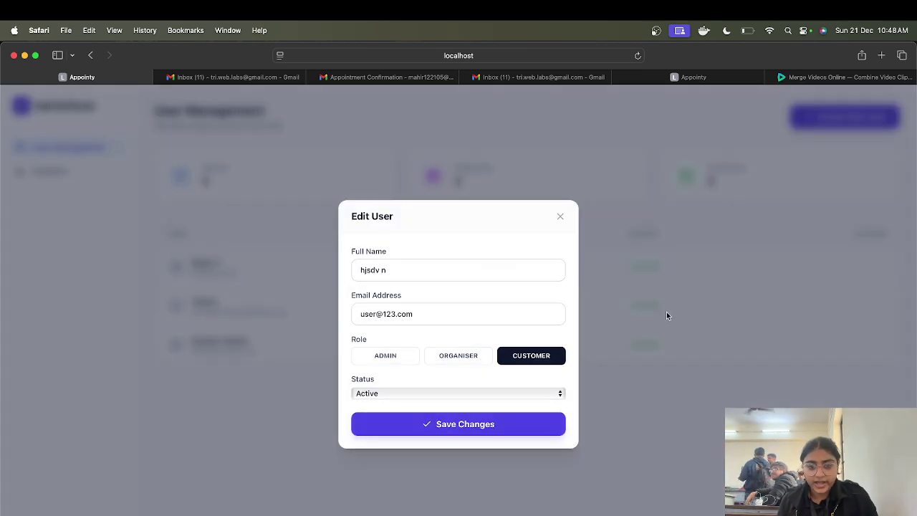
pyautogui.click(404, 266)
pyautogui.write('admbans')
pyautogui.click(451, 427)
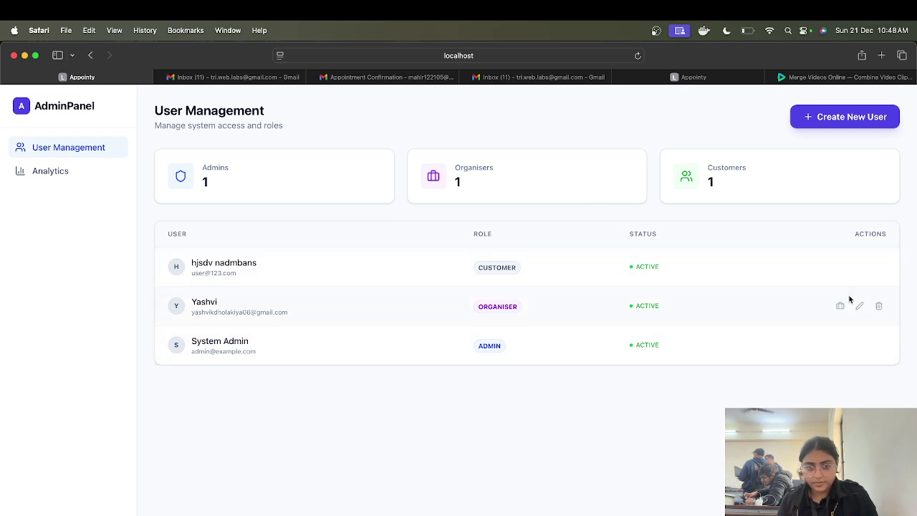
pyautogui.click(878, 306)
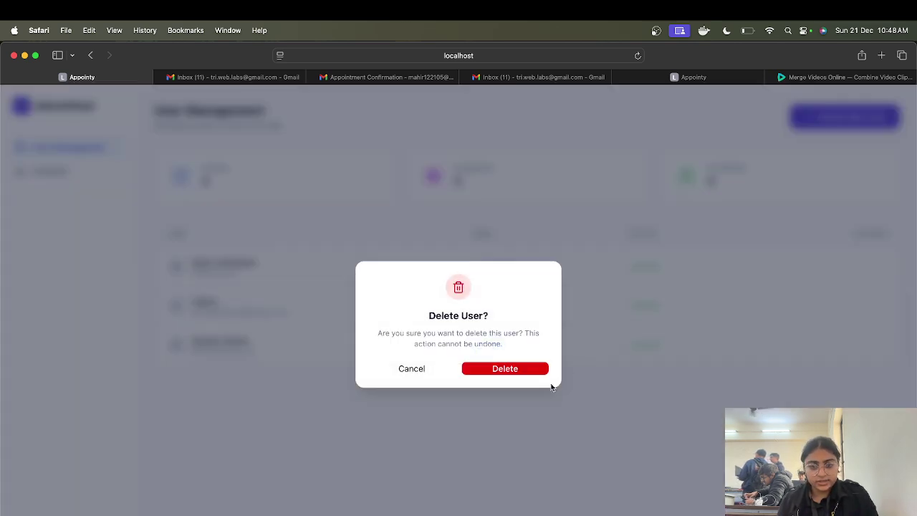
pyautogui.click(531, 370)
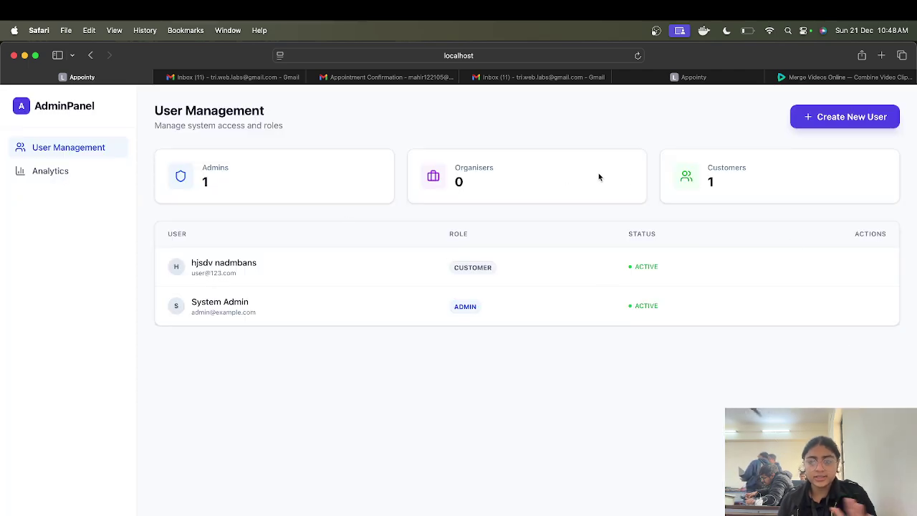
# Step: Create an Organiser user with a full name, e-mail address and password, then close the form
pyautogui.click(809, 117)
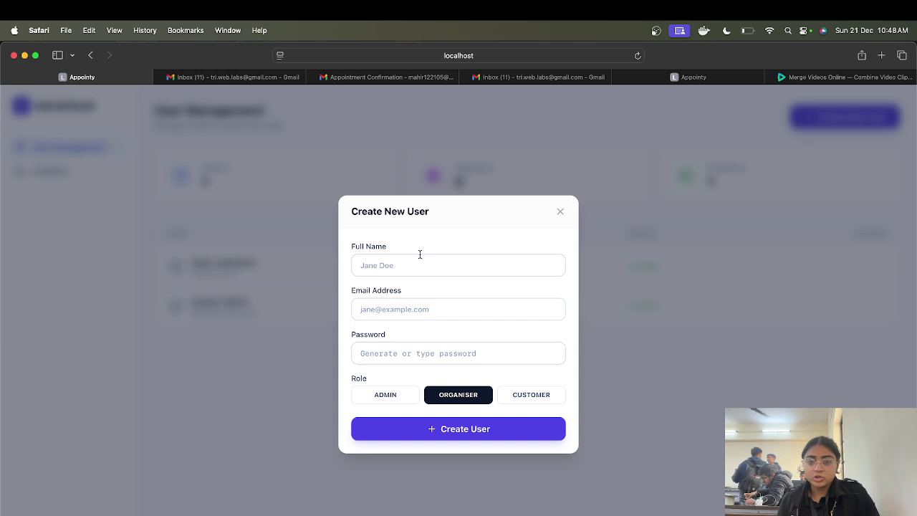
pyautogui.click(407, 273)
pyautogui.write('yas')
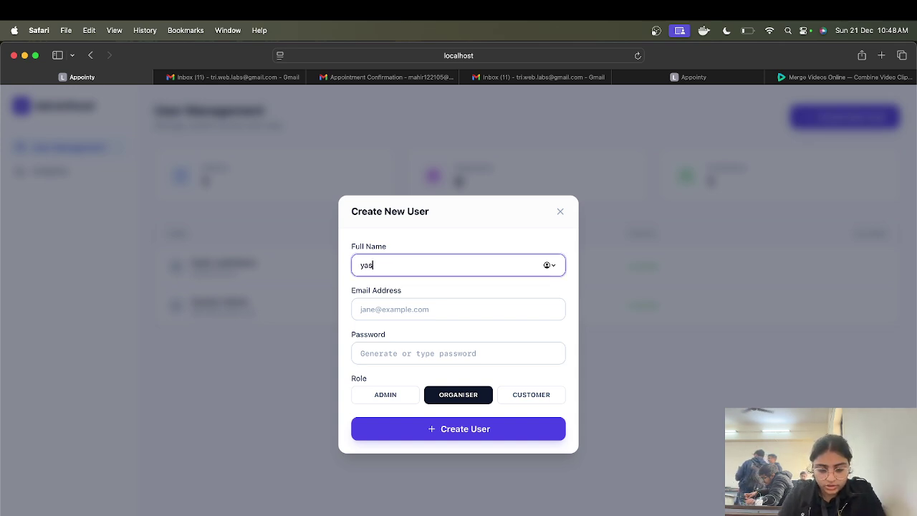
pyautogui.write('hvi')
pyautogui.click(444, 307)
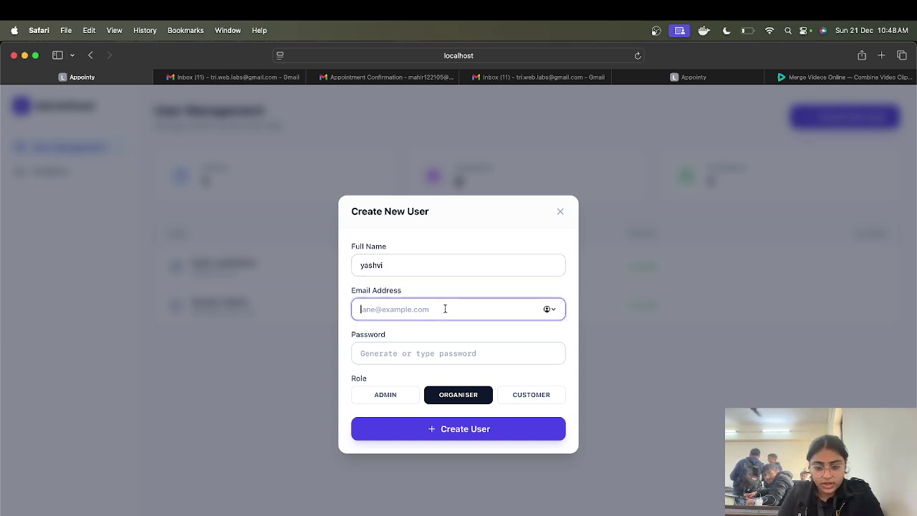
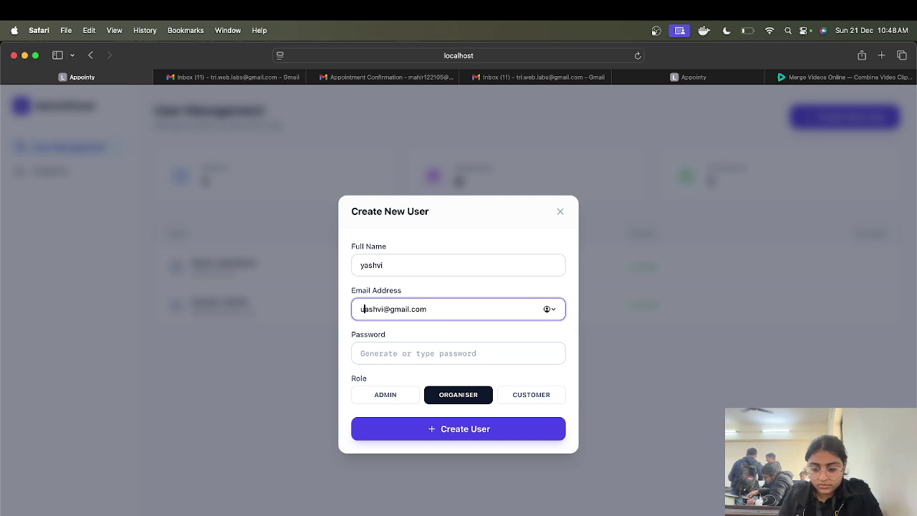
pyautogui.write('y')
pyautogui.click(406, 352)
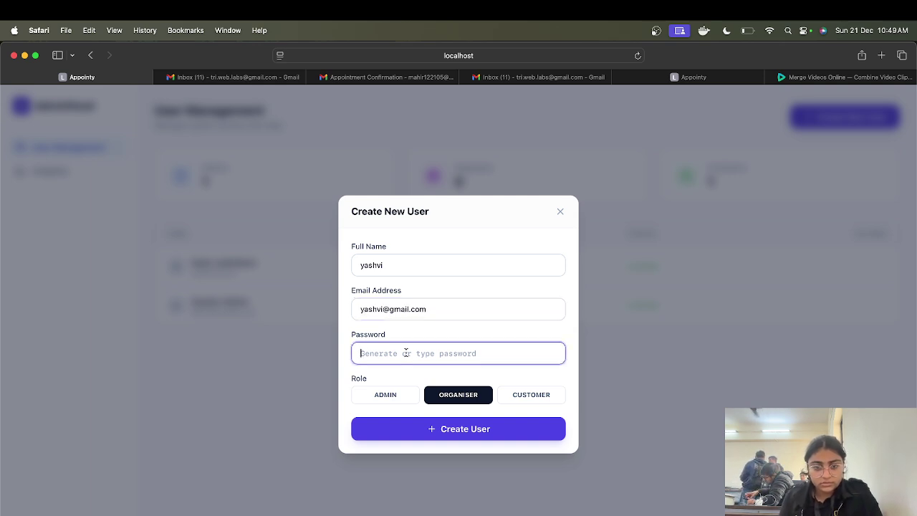
pyautogui.write('123456')
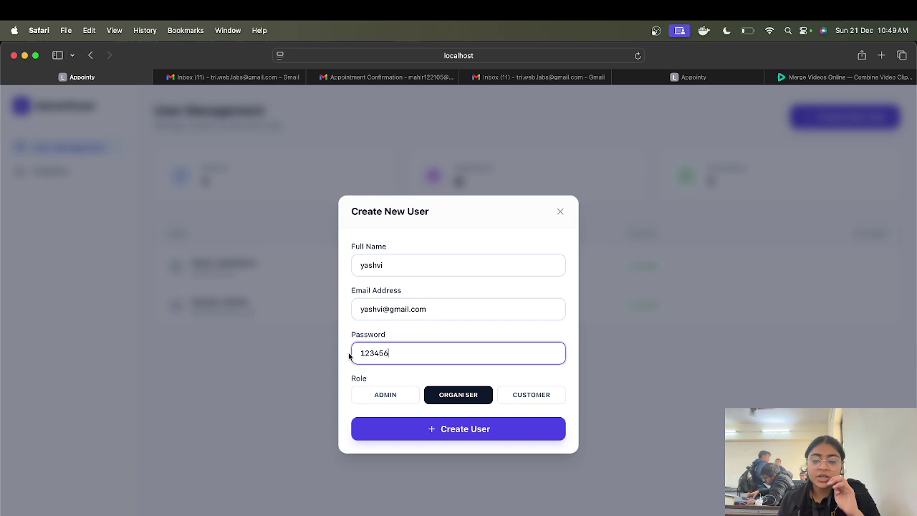
pyautogui.click(377, 427)
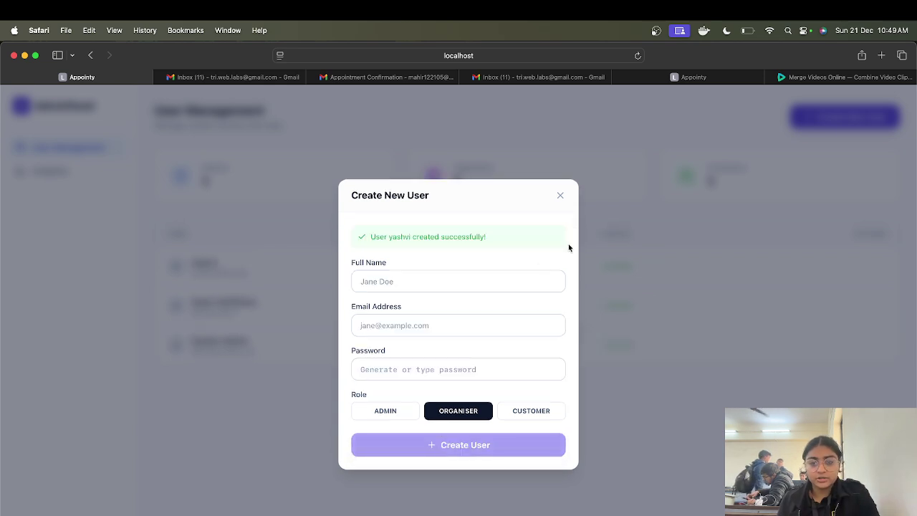
pyautogui.click(571, 205)
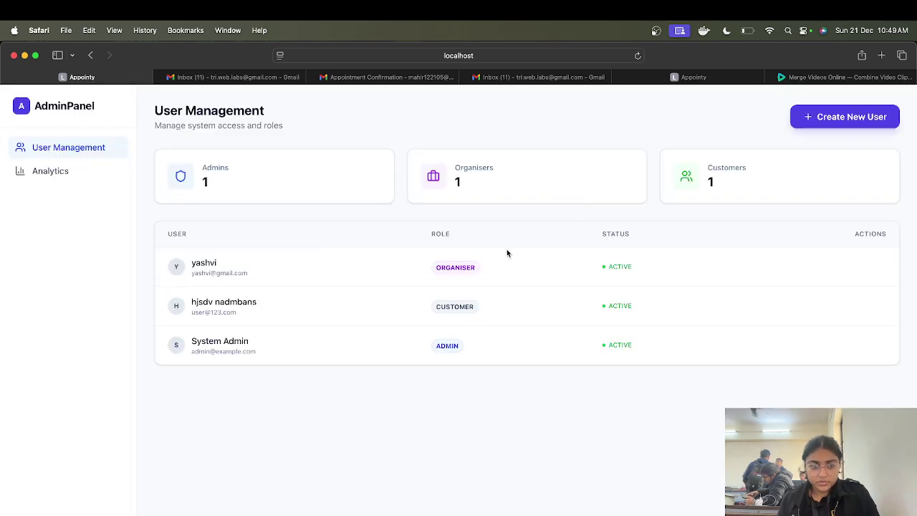
pyautogui.moveTo(233, 267)
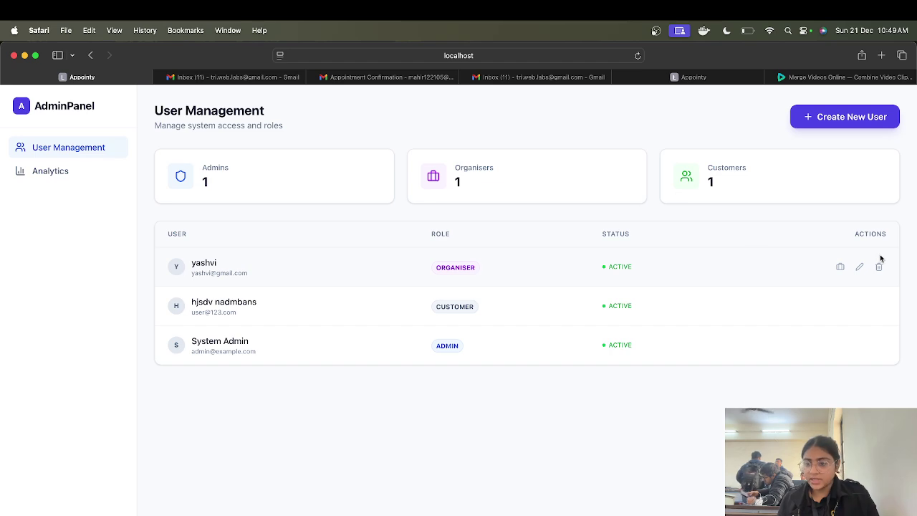
# Step: Sign in with the new organiser's e-mail and password, declining to save the password
pyautogui.click(44, 172)
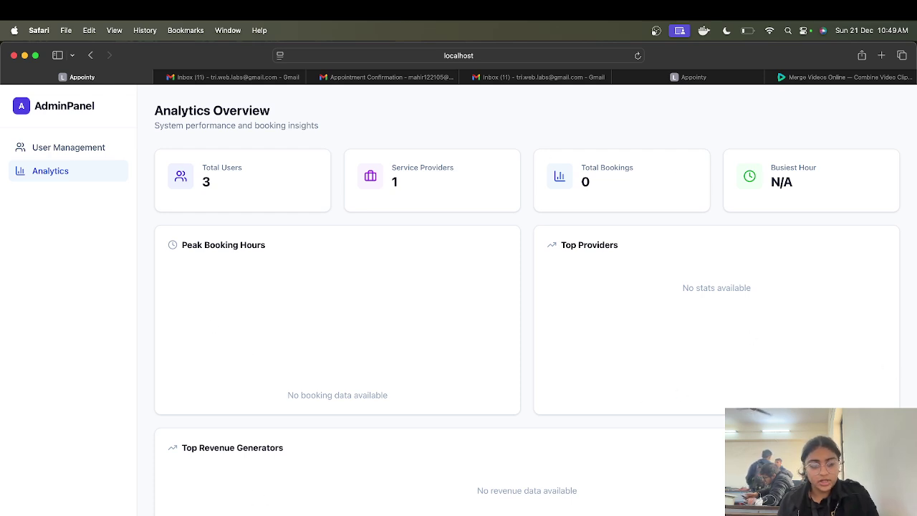
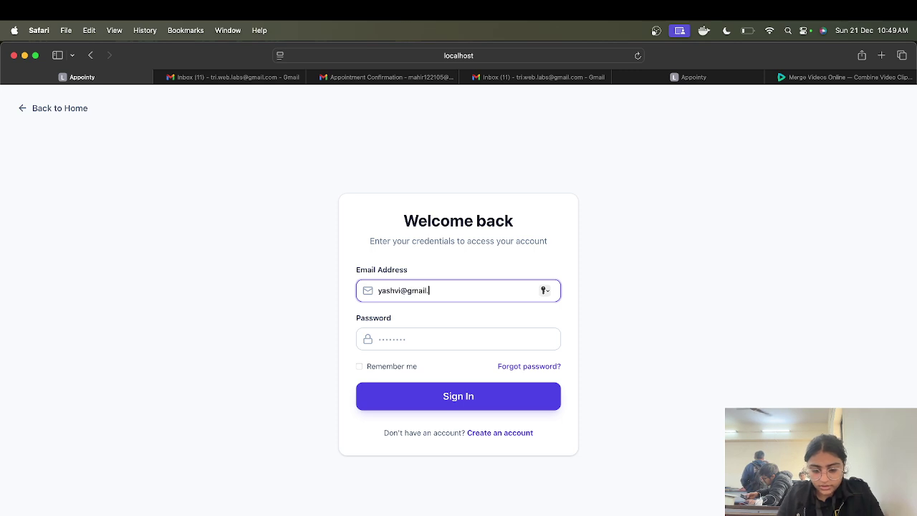
pyautogui.click(432, 336)
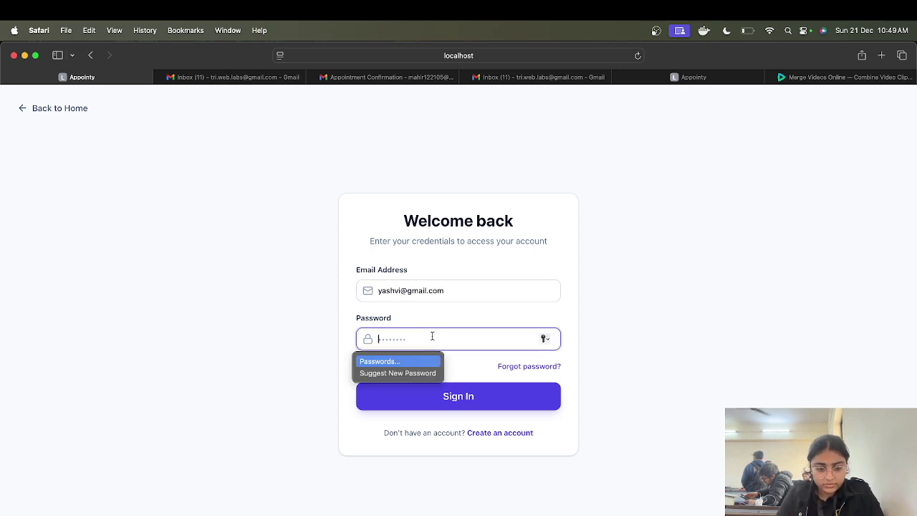
pyautogui.write('•••••••')
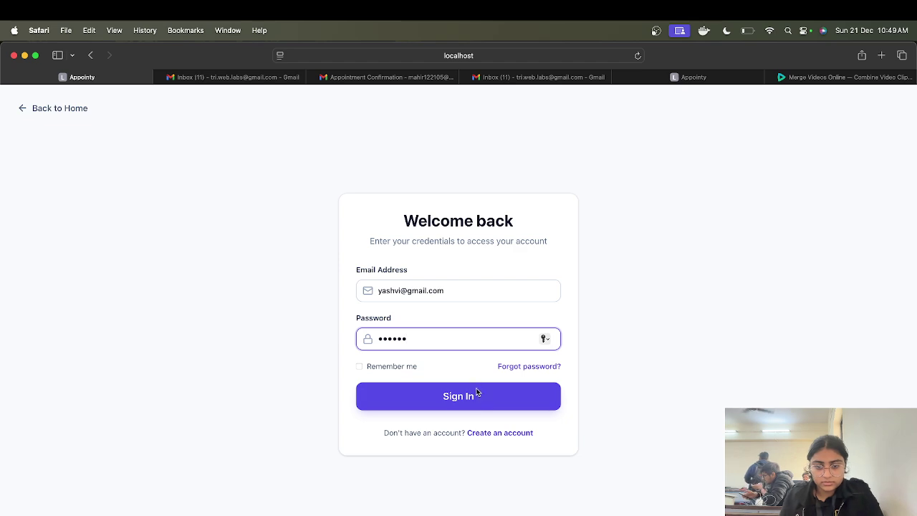
pyautogui.click(475, 396)
pyautogui.click(478, 361)
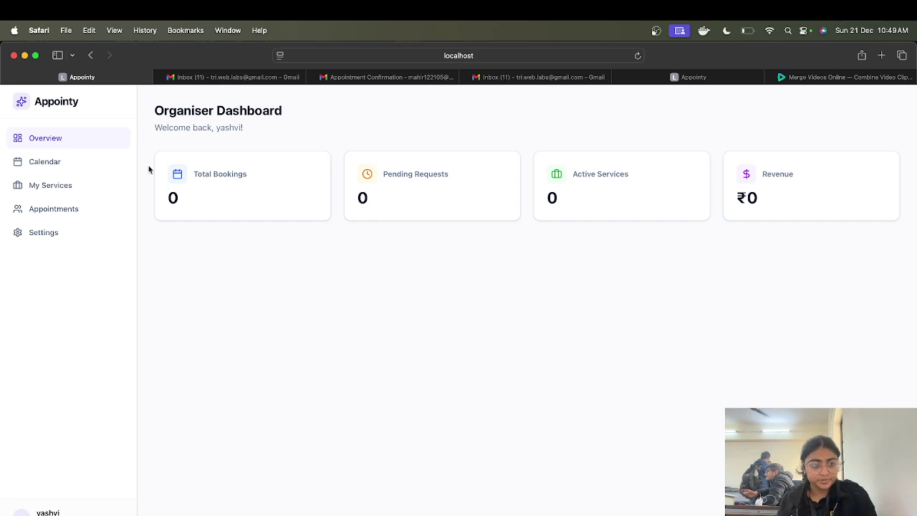
# Step: From the calendar and My Services, start a New Service and type the name 'sybvd'
pyautogui.click(78, 169)
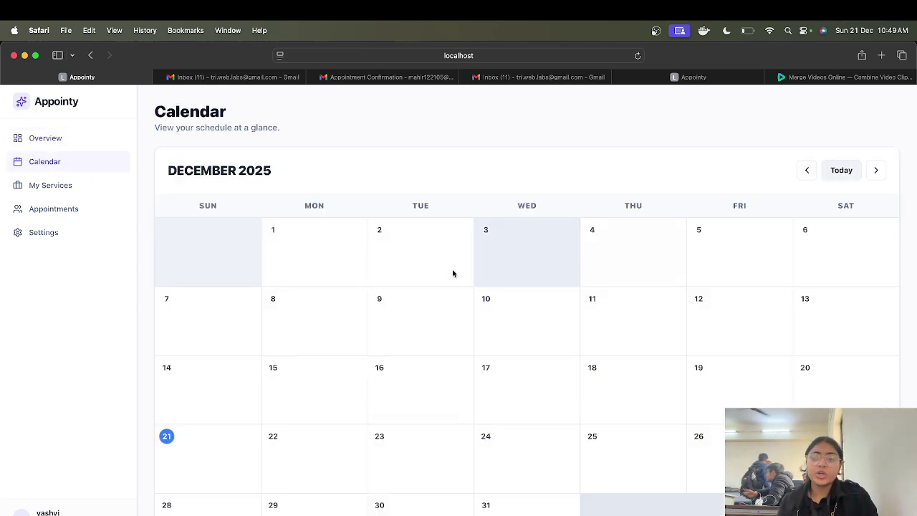
pyautogui.click(62, 189)
pyautogui.click(848, 120)
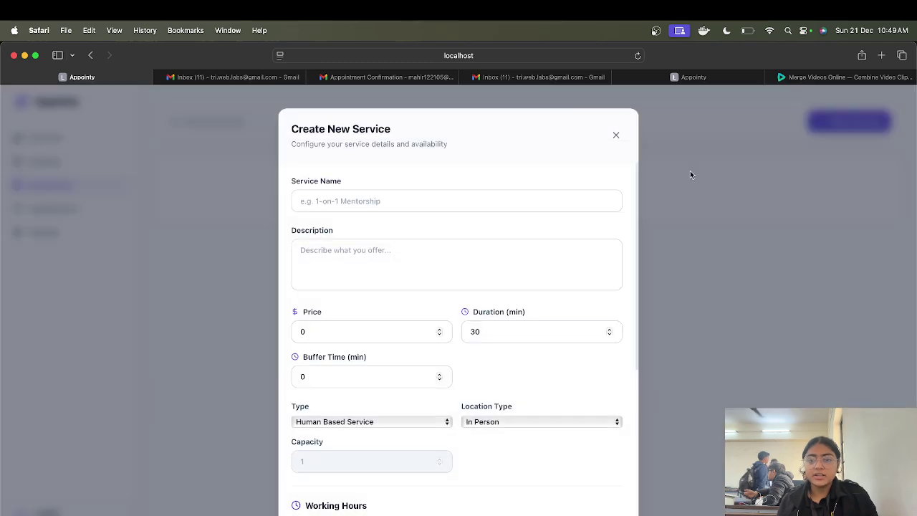
pyautogui.click(428, 197)
pyautogui.write('sybvd')
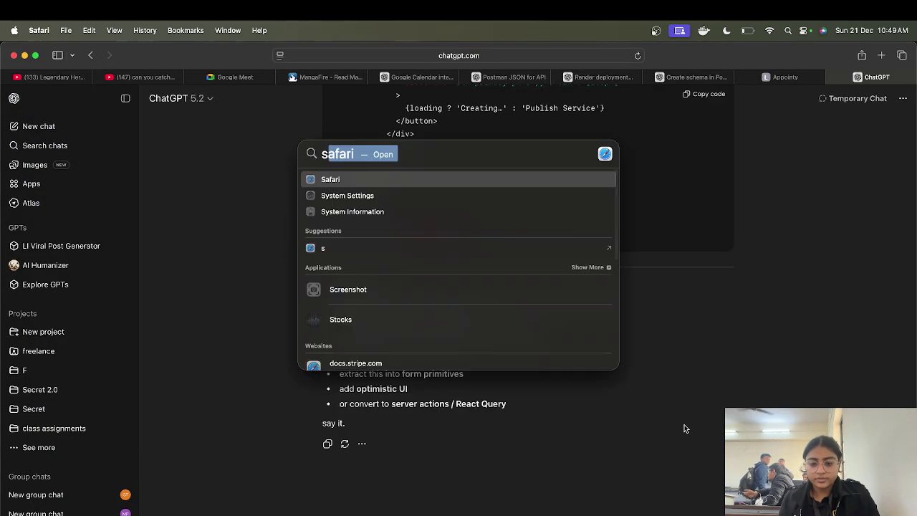
# Step: Return from ChatGPT to the Safari desktop and select the Appointy tab
pyautogui.press('Return')
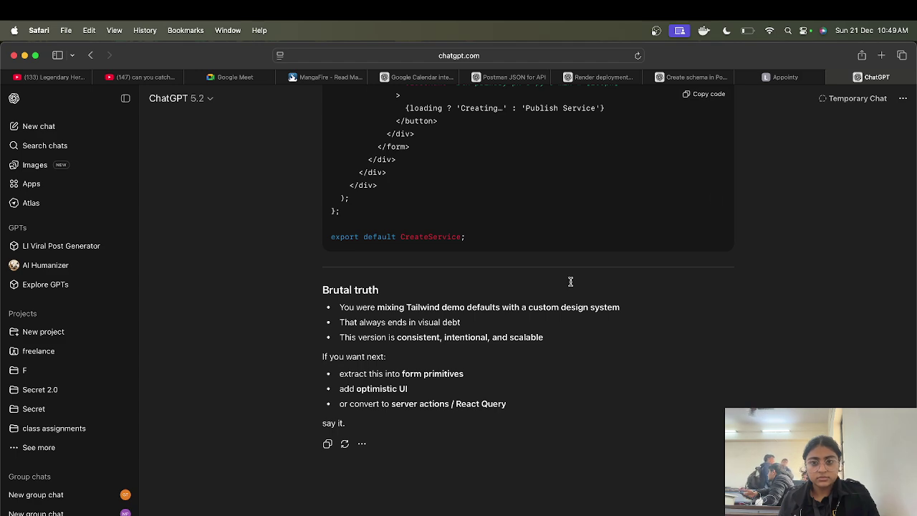
pyautogui.hotkey('ctrl', 'Right')
pyautogui.hotkey('ctrl', 'Left')
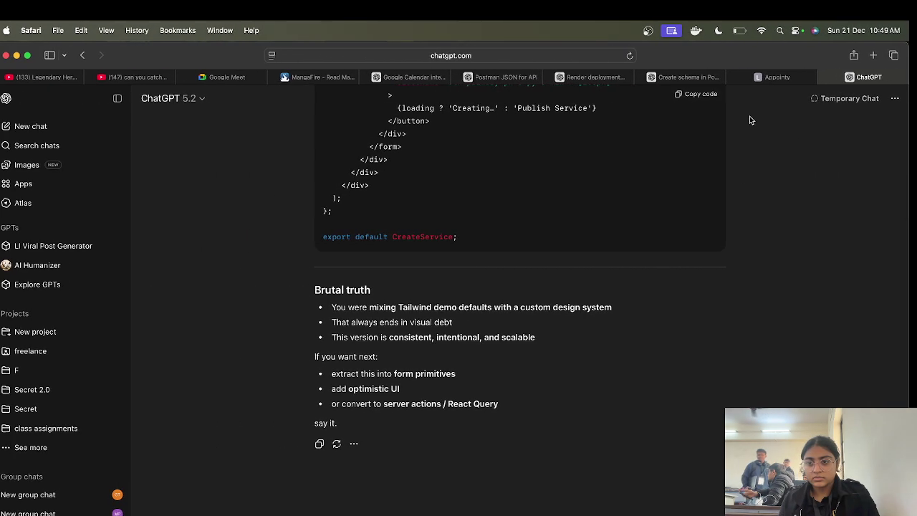
pyautogui.click(783, 79)
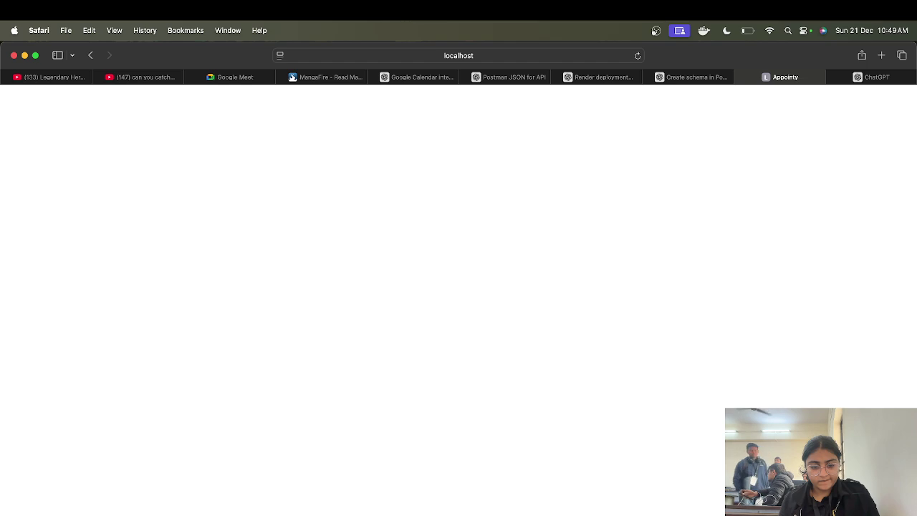
pyautogui.press('super+Tab')
pyautogui.press('super+Tab')
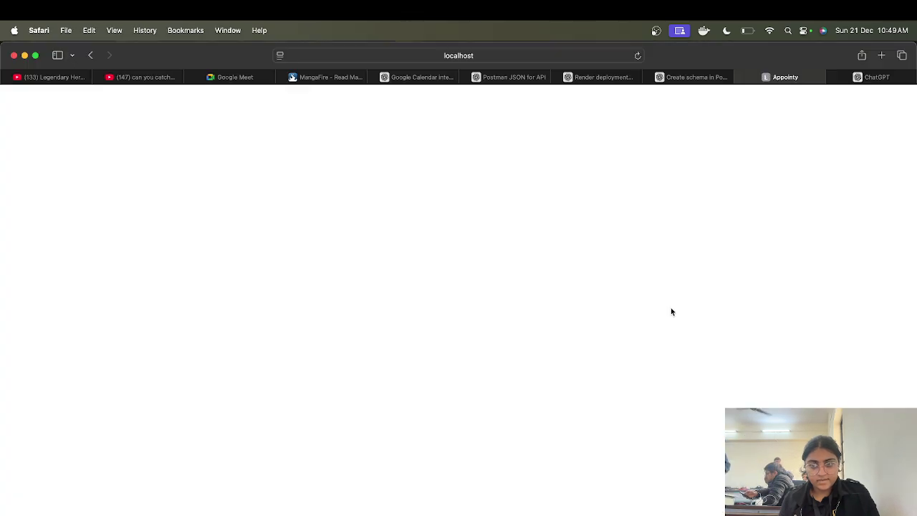
pyautogui.click(248, 77)
pyautogui.click(782, 78)
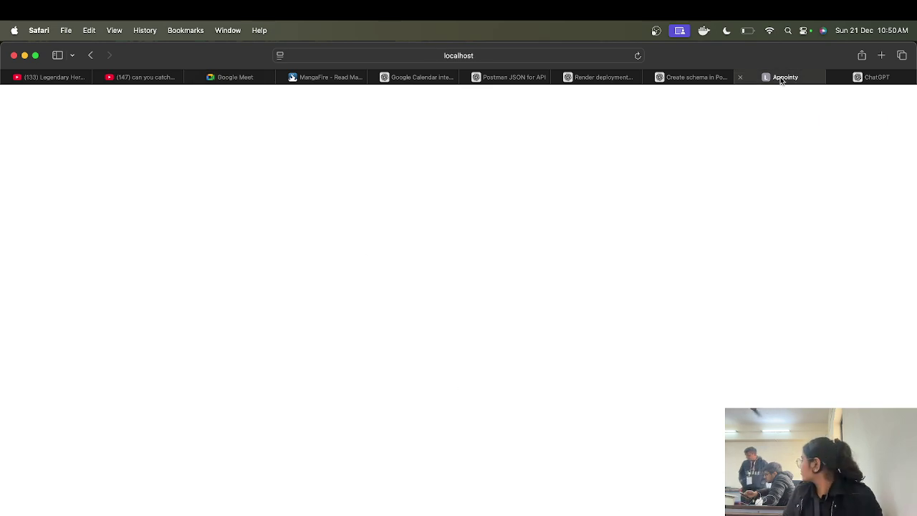
pyautogui.hotkey('ctrl', 'Right')
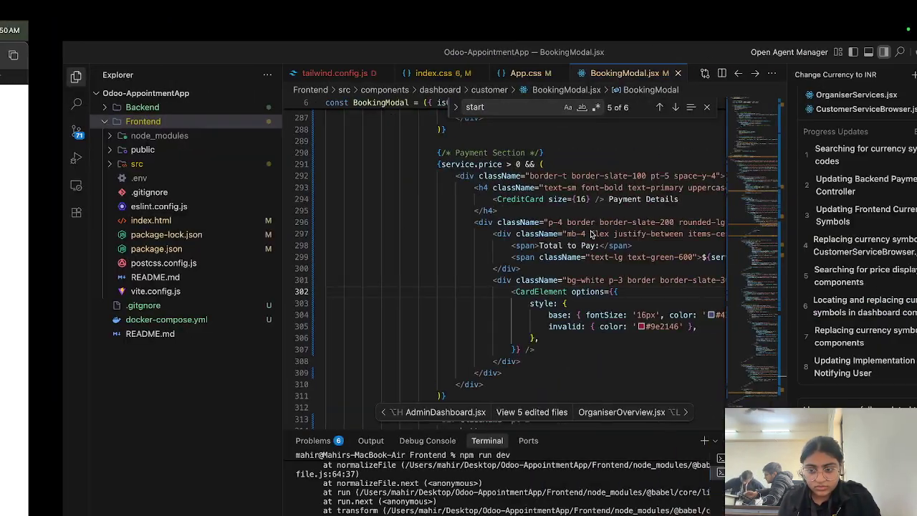
pyautogui.hotkey('ctrl', 'Right')
pyautogui.hotkey('ctrl', 'Right')
pyautogui.hotkey('ctrl', 'Right')
pyautogui.hotkey('ctrl', 'Left')
pyautogui.hotkey('ctrl', 'Left')
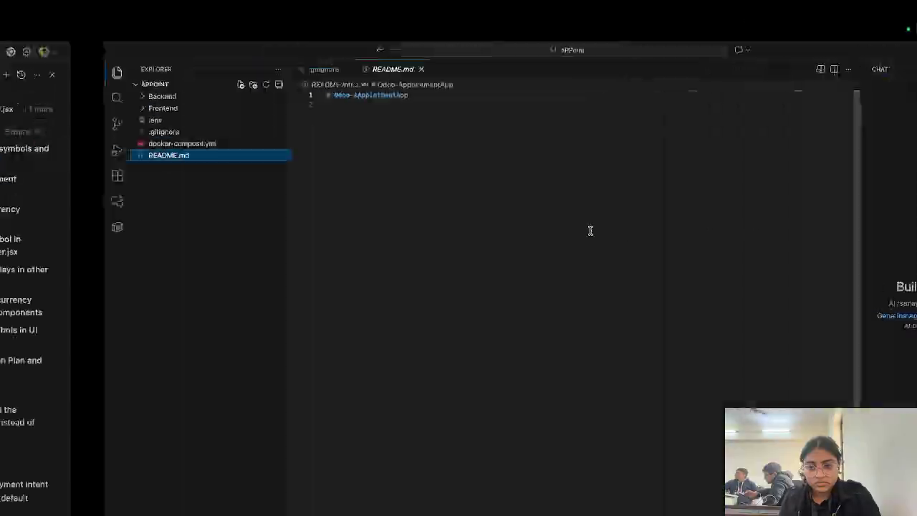
pyautogui.hotkey('ctrl', 'Left')
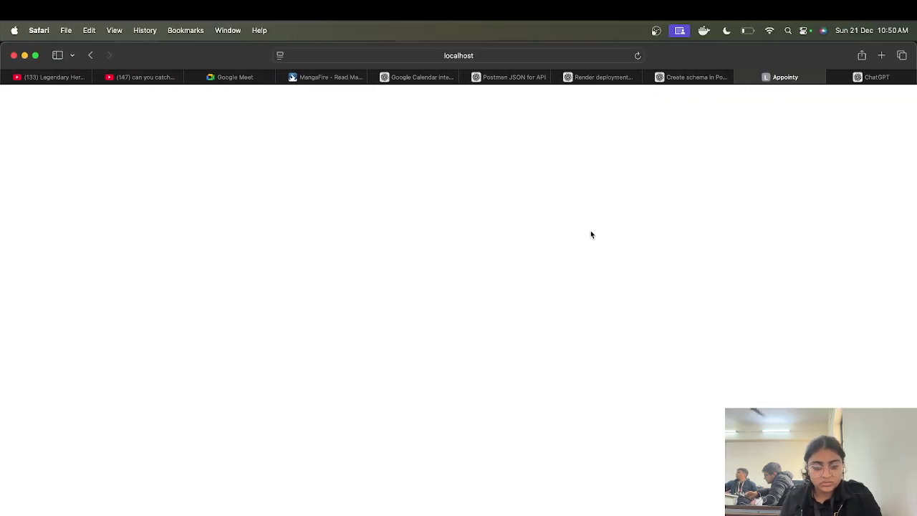
# Step: Bring the Safari window back through Mission Control and reload the blank Appointy page
pyautogui.hotkey('ctrl', 'Up')
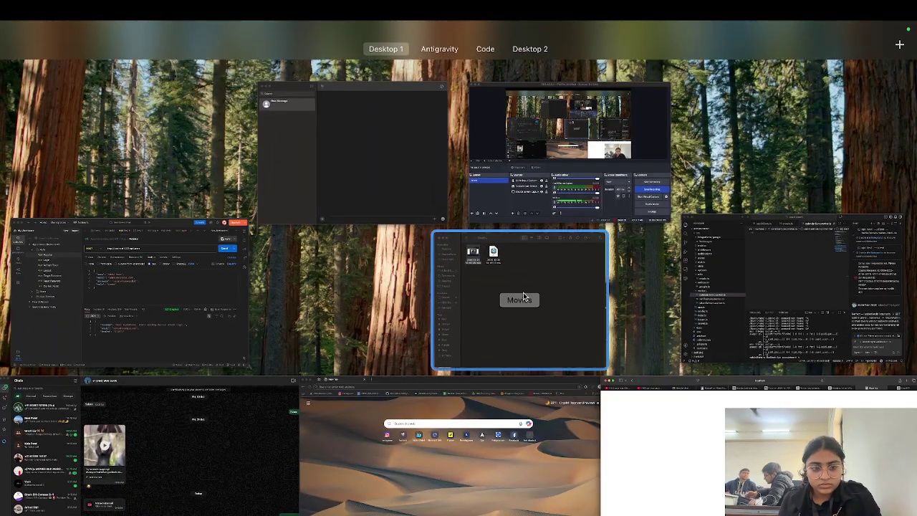
pyautogui.click(659, 451)
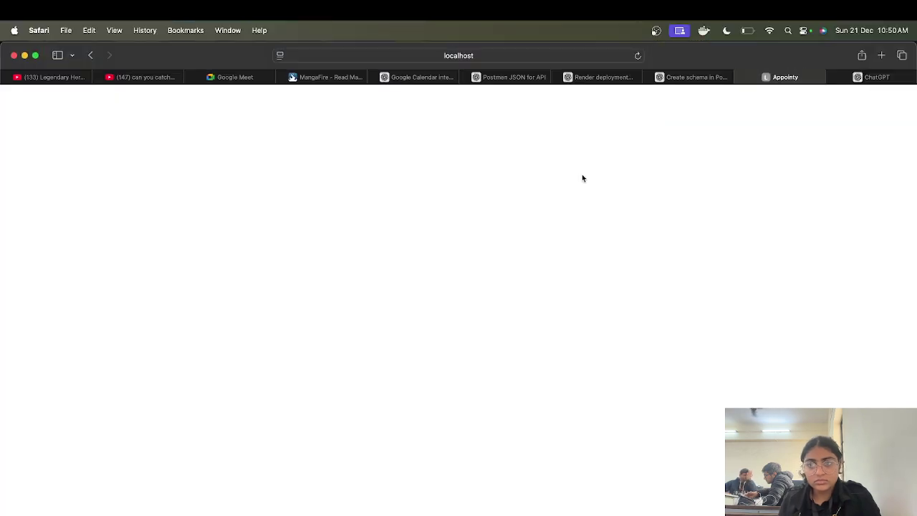
pyautogui.click(637, 56)
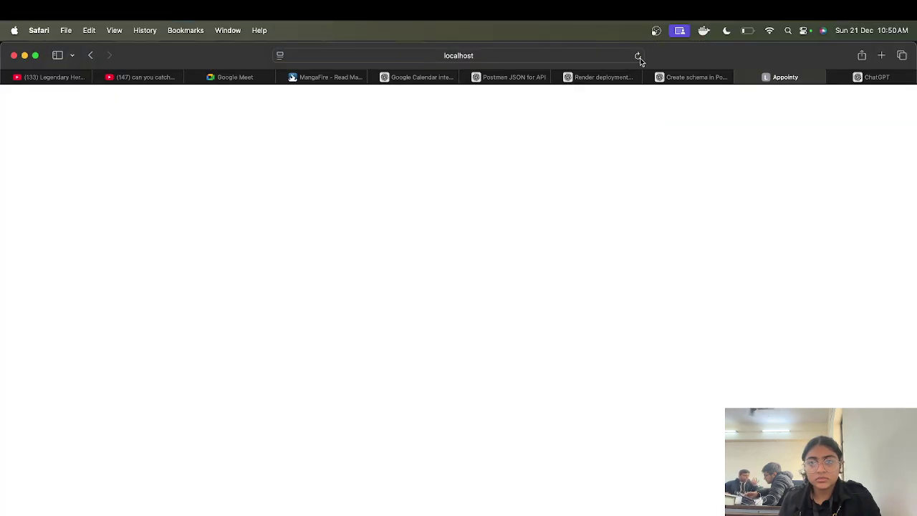
# Step: Strip /dashboard/customer/bookings from the address, load localhost:5173, and open My Services
pyautogui.click(469, 58)
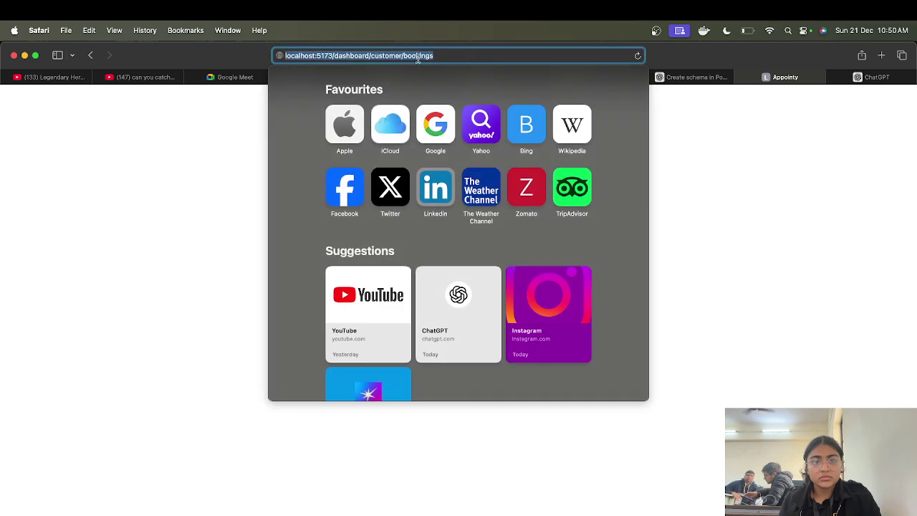
pyautogui.moveTo(440, 57); pyautogui.dragTo(335, 57)
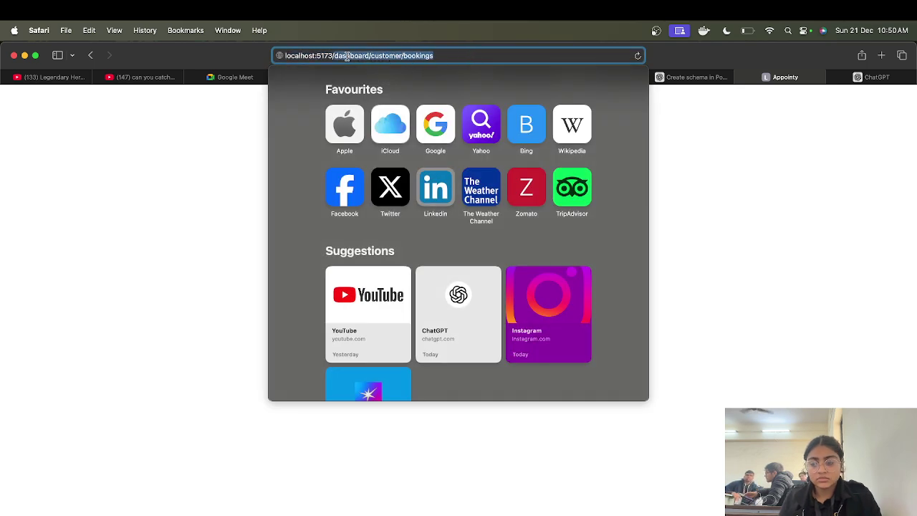
pyautogui.press('BackSpace')
pyautogui.press('Return')
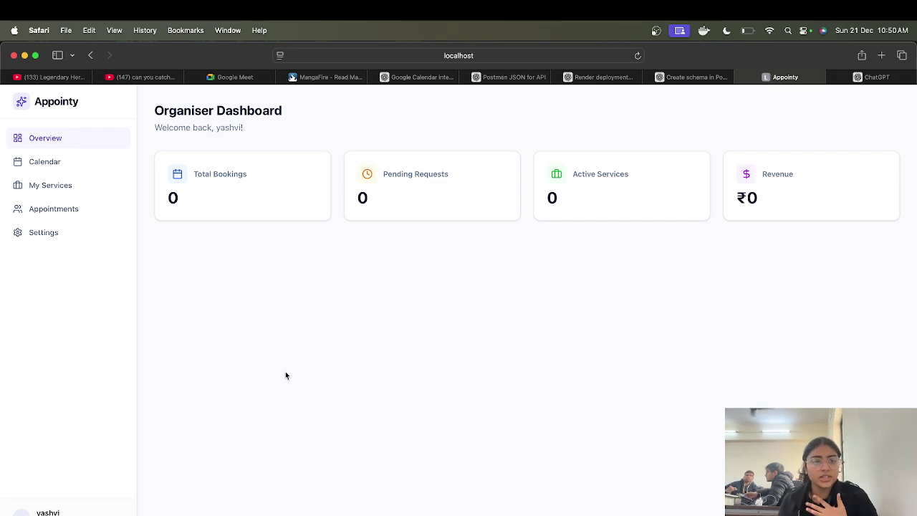
pyautogui.click(76, 189)
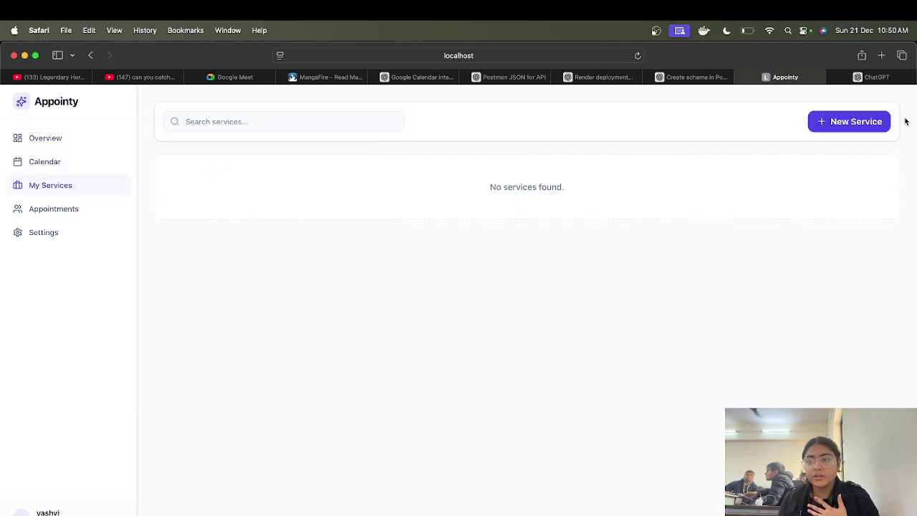
# Step: Fill in service 'gshvdkf': description, price 100, buffer 1, Human Based Service, In Person
pyautogui.click(853, 121)
pyautogui.click(360, 201)
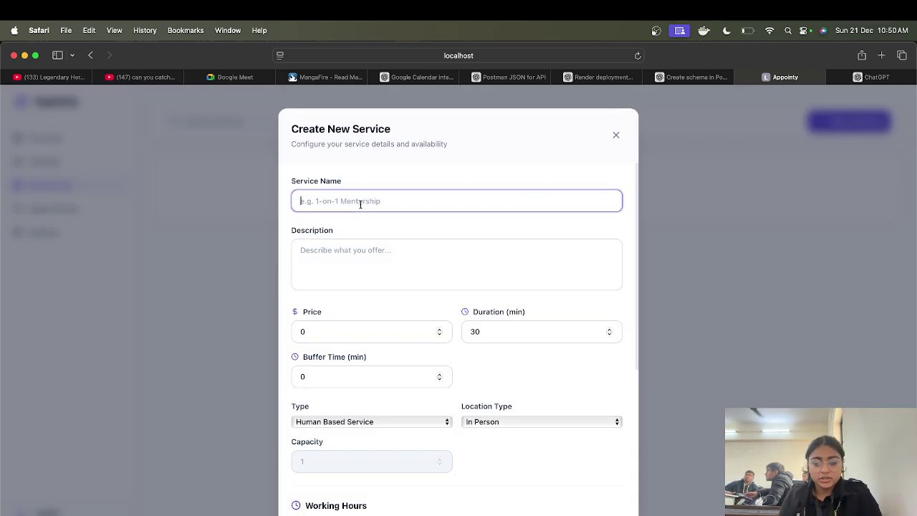
pyautogui.write('gshvdkf')
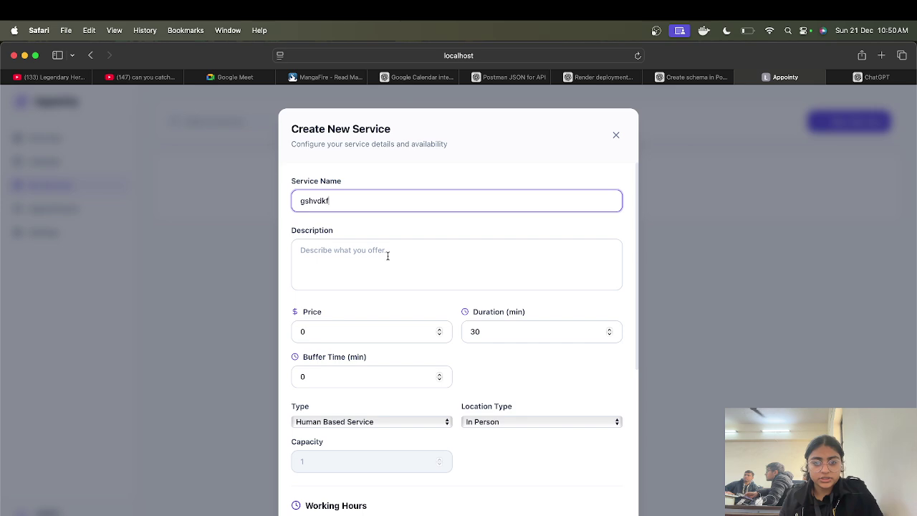
pyautogui.click(387, 256)
pyautogui.write('sdlhkfs,dn')
pyautogui.click(360, 331)
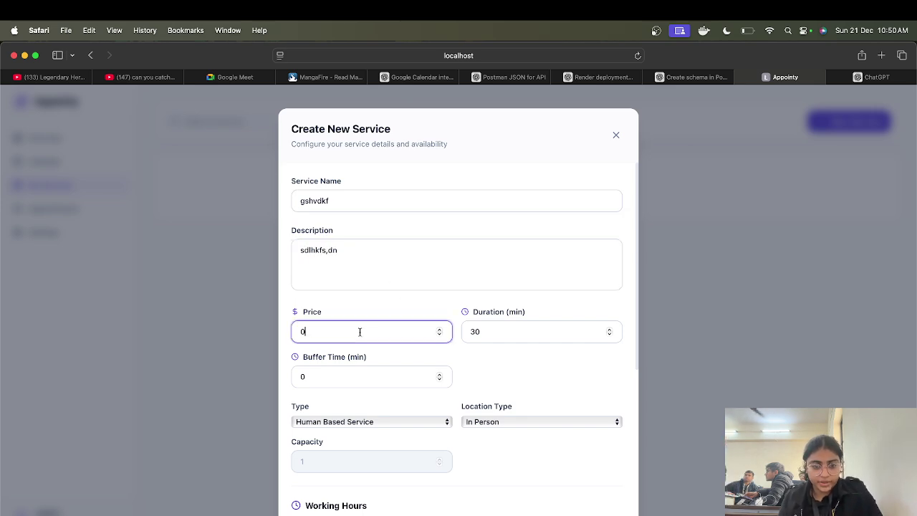
pyautogui.write('100')
pyautogui.click(505, 334)
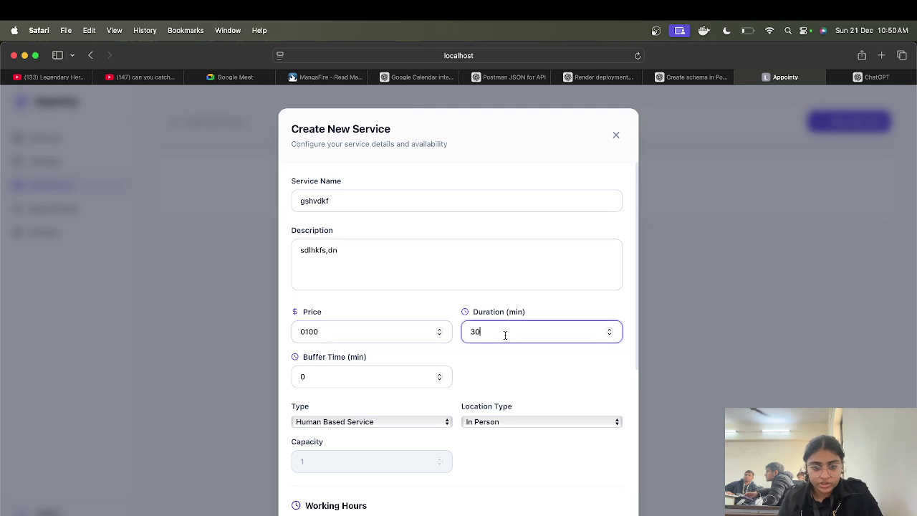
pyautogui.click(344, 376)
pyautogui.write('10')
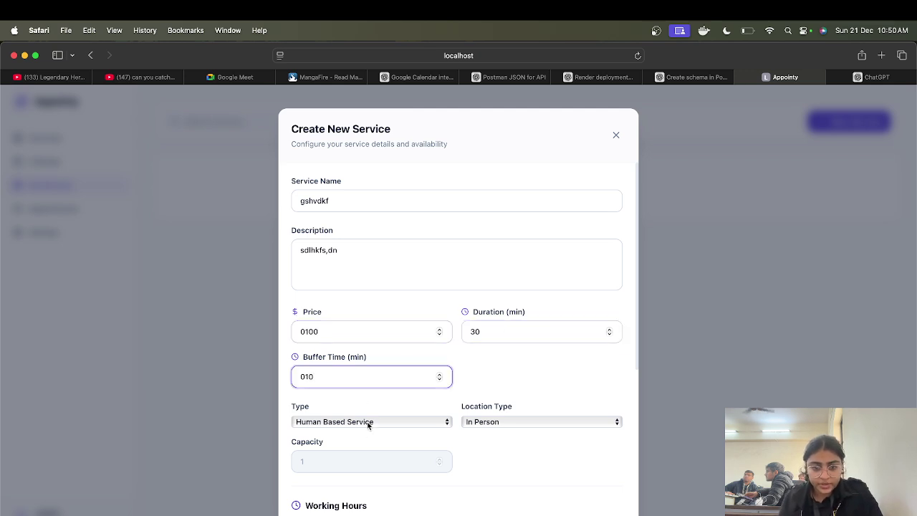
pyautogui.click(369, 423)
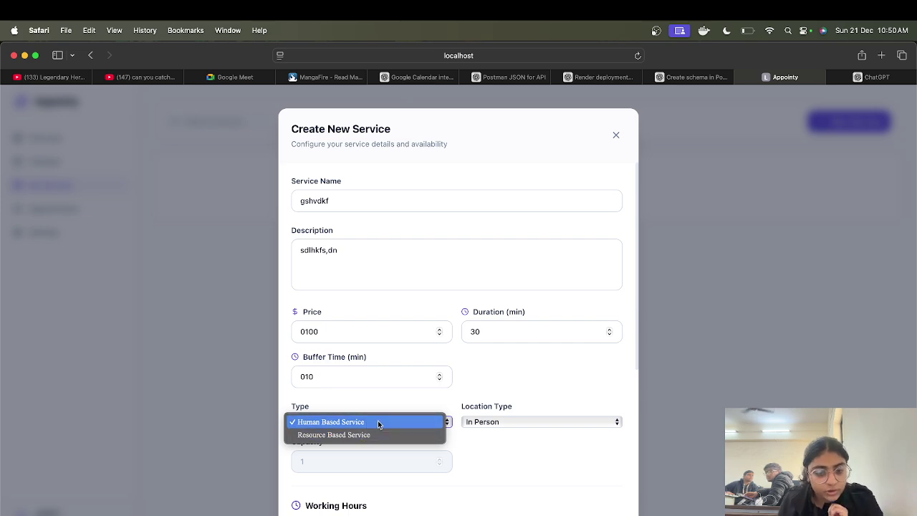
pyautogui.click(377, 421)
pyautogui.click(494, 422)
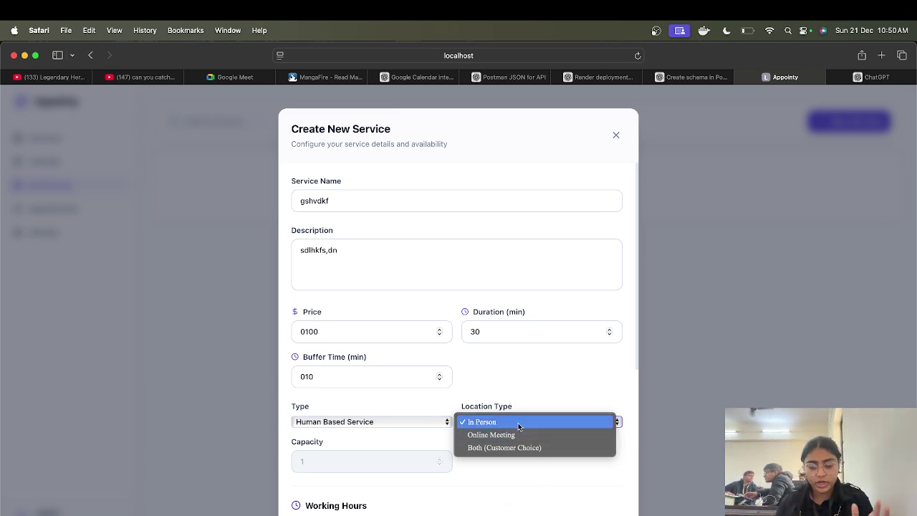
pyautogui.click(518, 423)
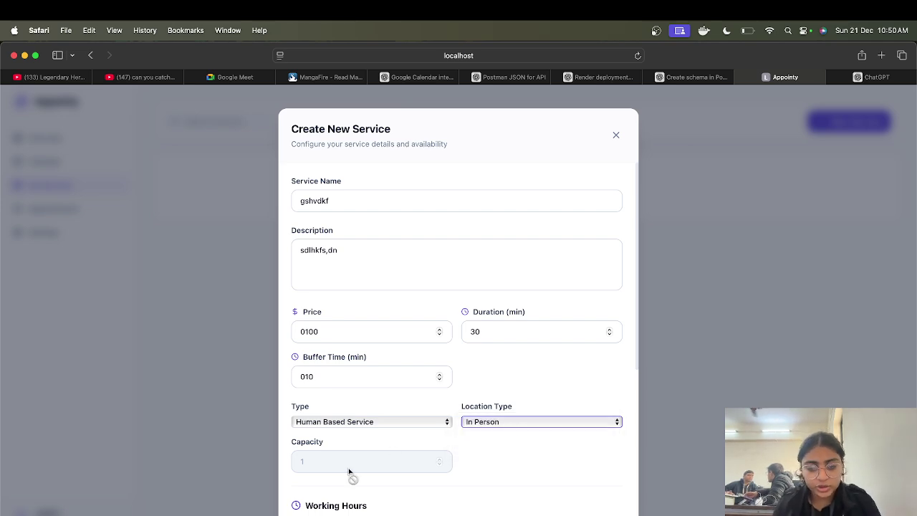
# Step: Add text question 'ke' and Dropdown question 'jefh' with options sdjh, fhgjs, sdjhf, dfhsj
pyautogui.scroll(-5, 348, 474)
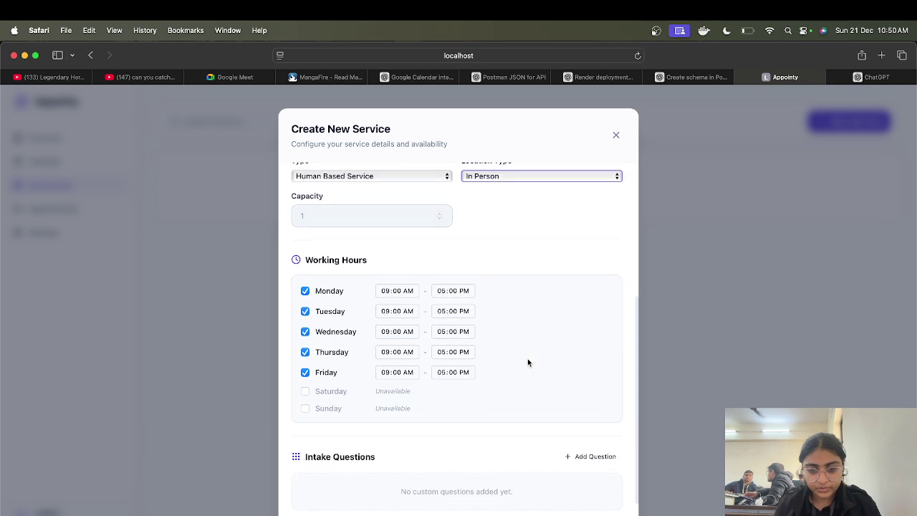
pyautogui.scroll(-2, 527, 362)
pyautogui.click(597, 392)
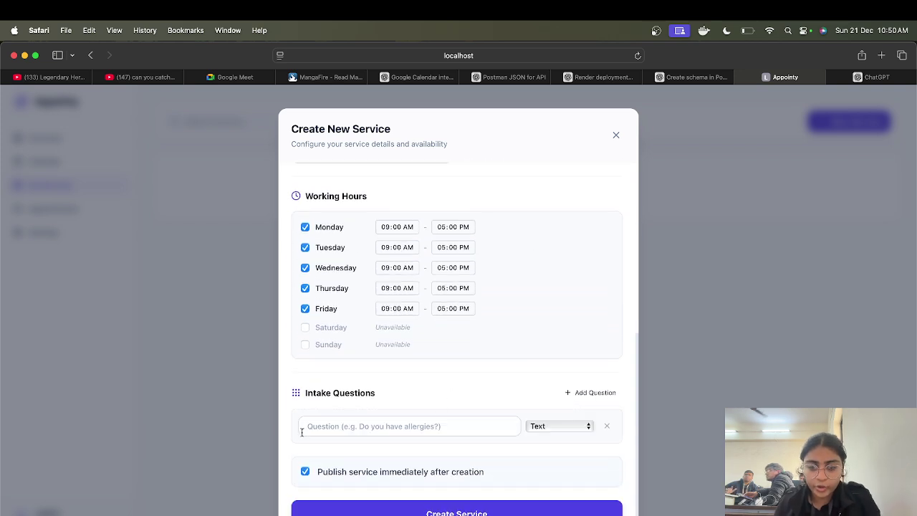
pyautogui.click(342, 428)
pyautogui.write('ke,djfb')
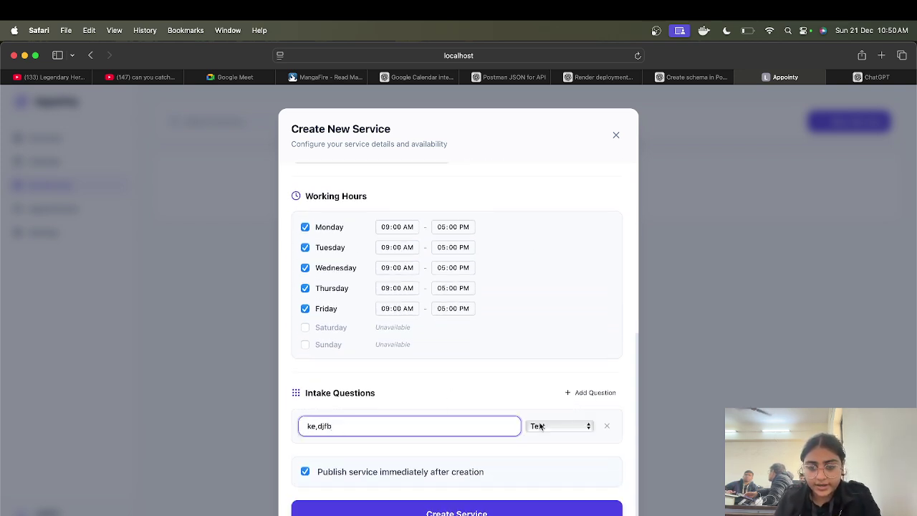
pyautogui.click(578, 391)
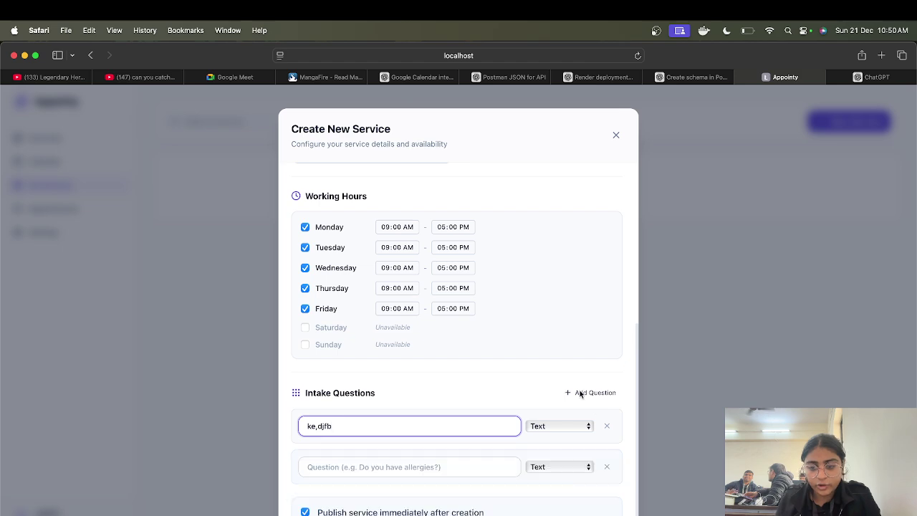
pyautogui.click(362, 467)
pyautogui.write('jefhb')
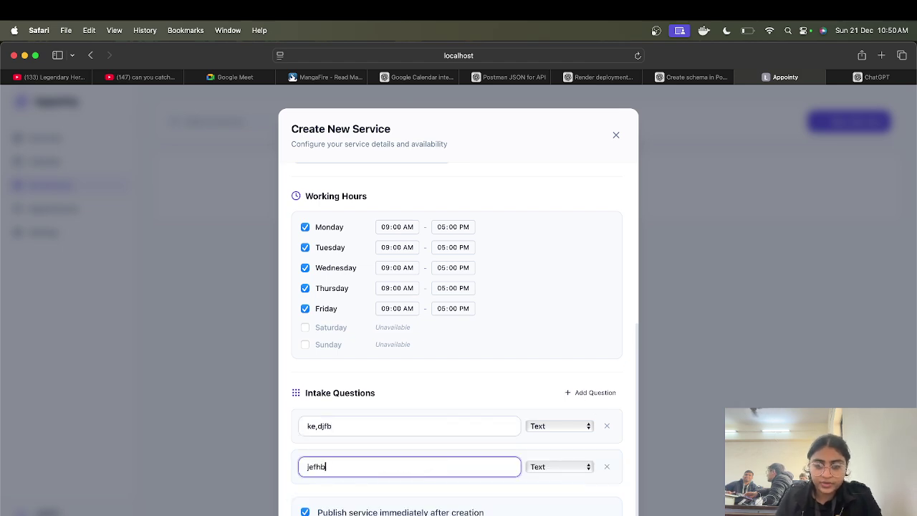
pyautogui.click(566, 468)
pyautogui.click(556, 482)
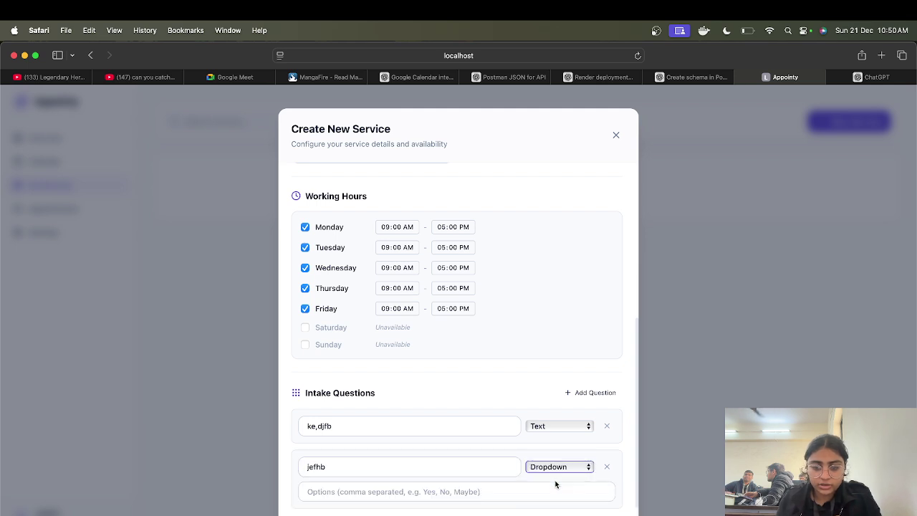
pyautogui.click(457, 492)
pyautogui.write('sdjh, fhgjs')
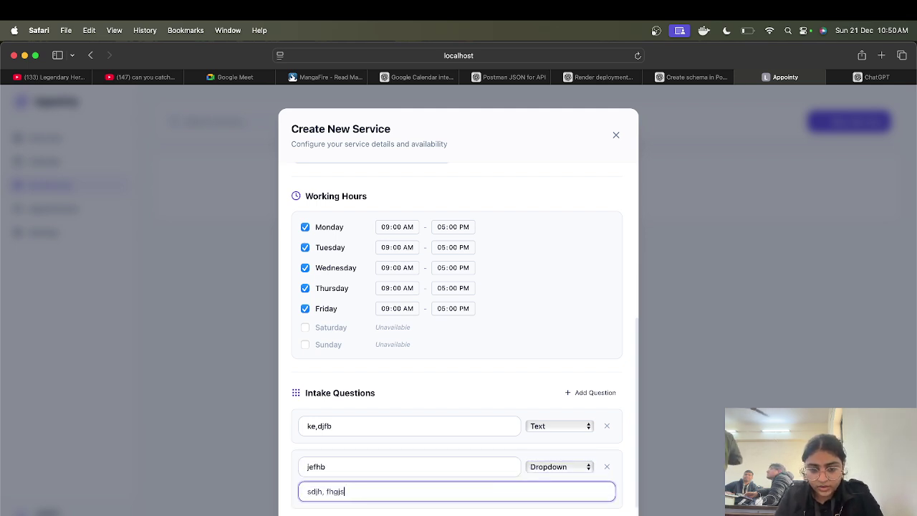
pyautogui.write(', sdjhf, dfhsj')
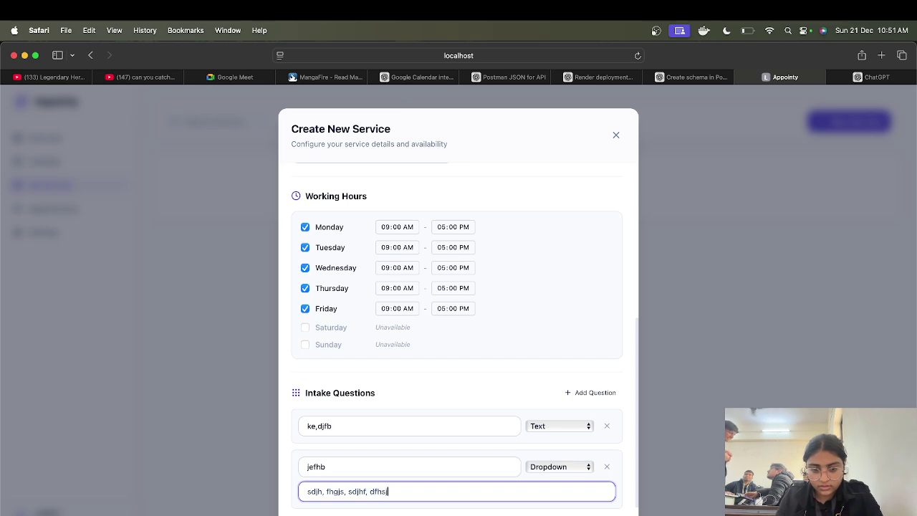
pyautogui.scroll(-2, 512, 382)
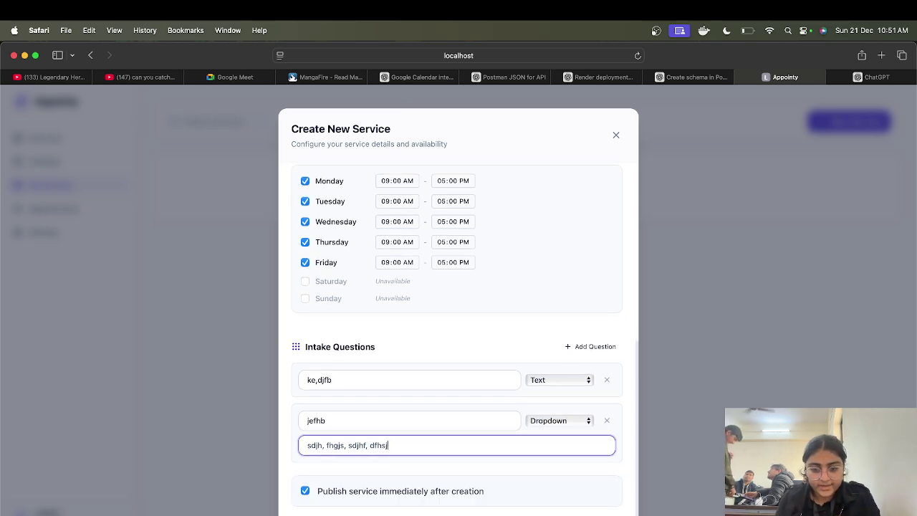
# Step: Discard the old form and start service 'sdjhfn' with description 'jhav', price ₹100, buffer 20
pyautogui.click(653, 271)
pyautogui.click(854, 121)
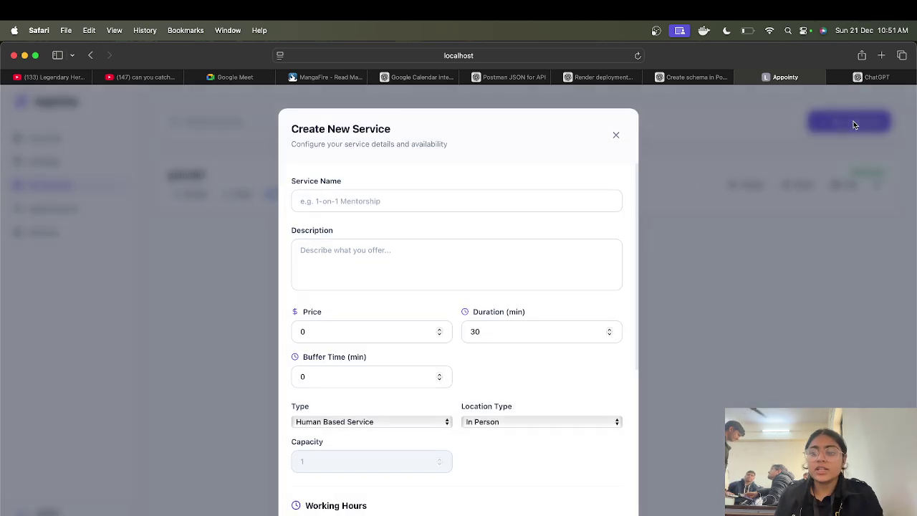
pyautogui.click(465, 197)
pyautogui.write('sdjhfn')
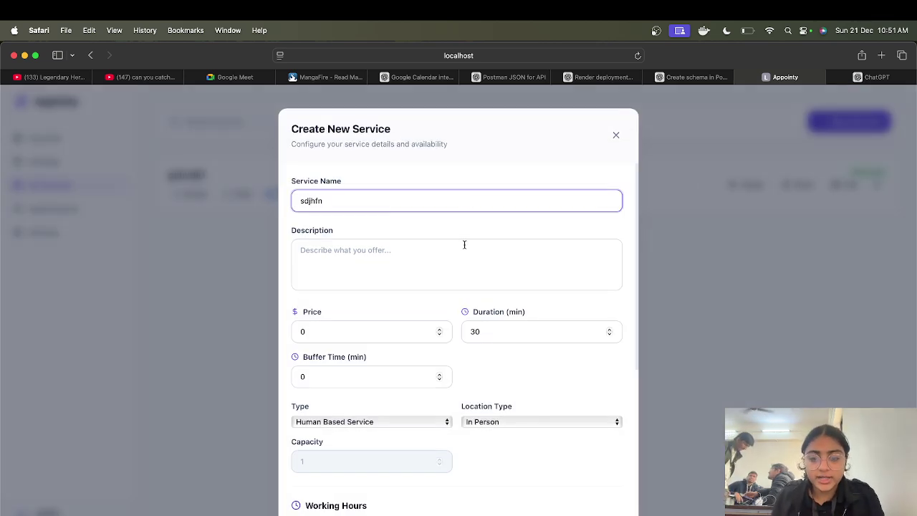
pyautogui.click(469, 256)
pyautogui.write('jhavnc')
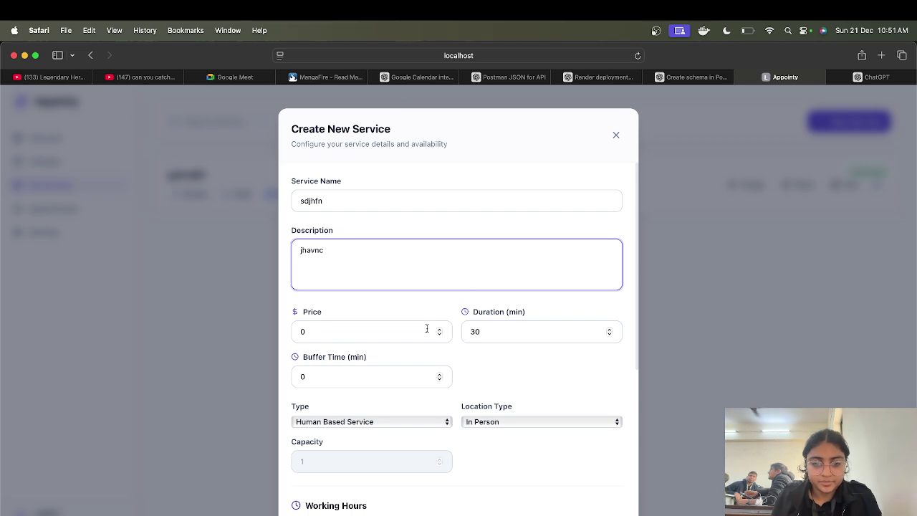
pyautogui.click(422, 329)
pyautogui.write('100')
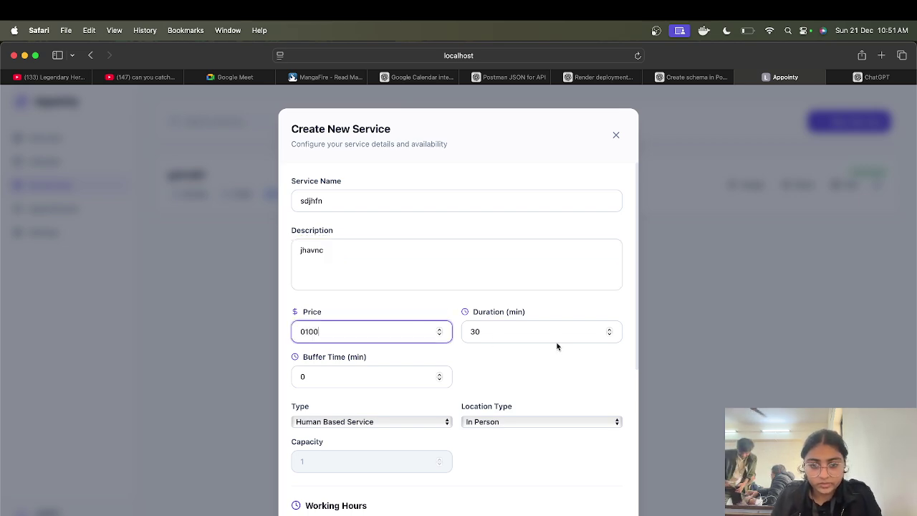
pyautogui.click(380, 381)
pyautogui.write('20')
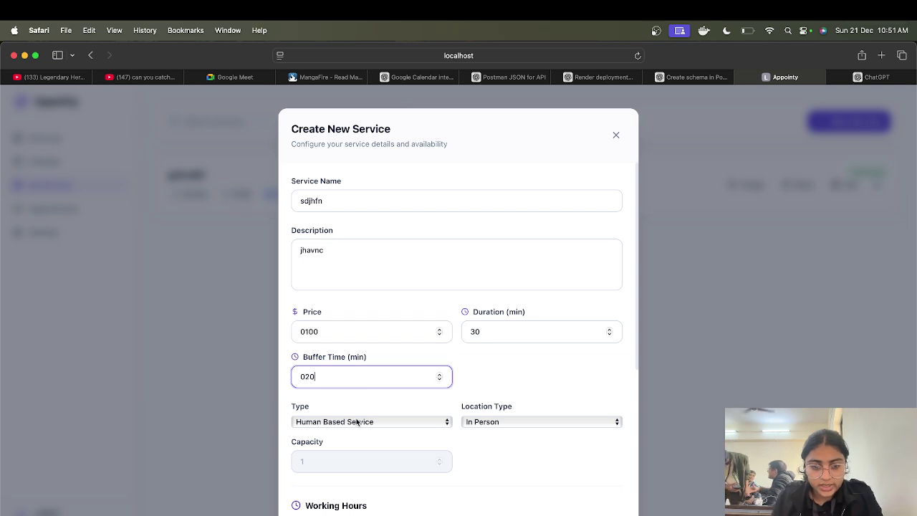
# Step: Make it Resource Based (resource 'oadhki'), Online Meeting, capacity 2, and create the service
pyautogui.click(357, 421)
pyautogui.click(365, 435)
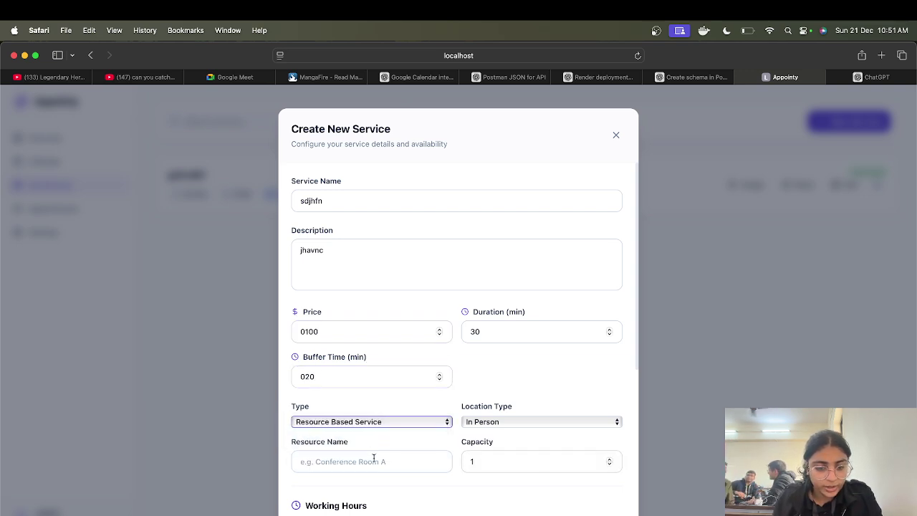
pyautogui.click(374, 464)
pyautogui.write('oadhki')
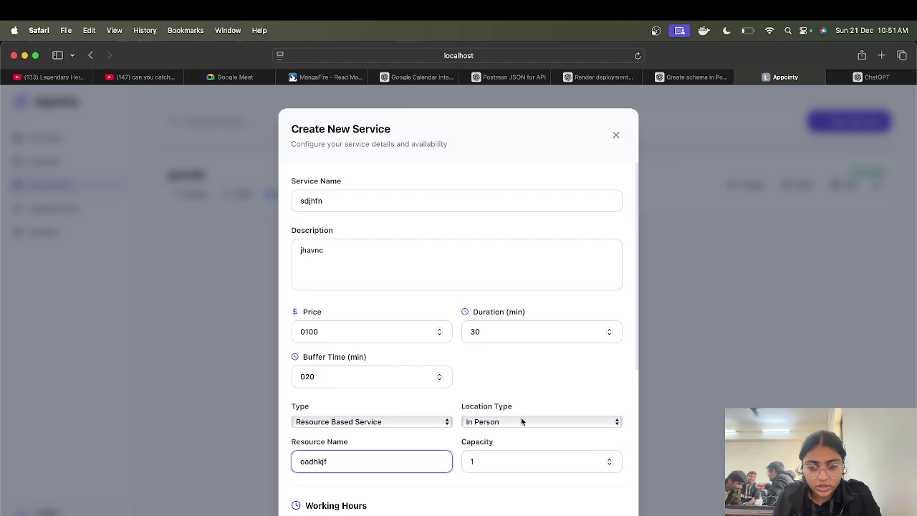
pyautogui.click(521, 419)
pyautogui.click(525, 432)
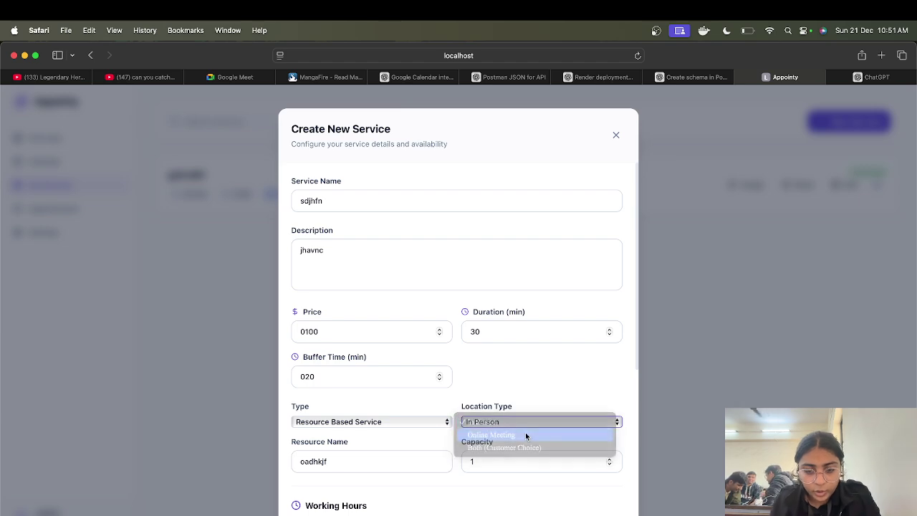
pyautogui.click(493, 465)
pyautogui.press('Up')
pyautogui.scroll(-8, 492, 465)
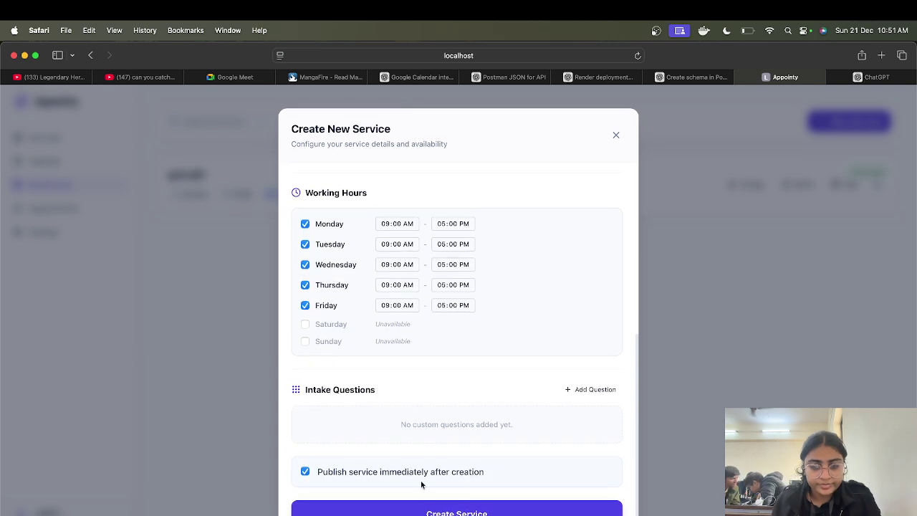
pyautogui.click(499, 511)
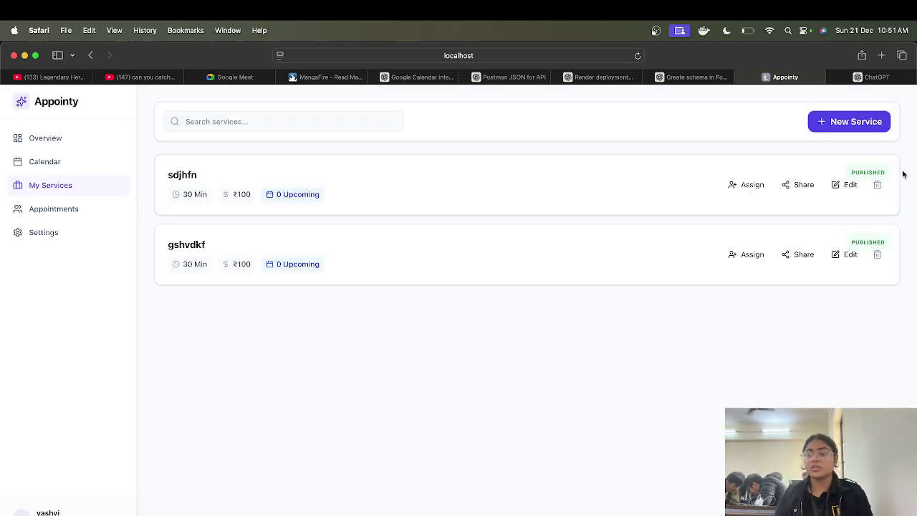
# Step: Copy the sdjhfn booking link, close Assign without choosing staff, and go to Appointments
pyautogui.click(792, 185)
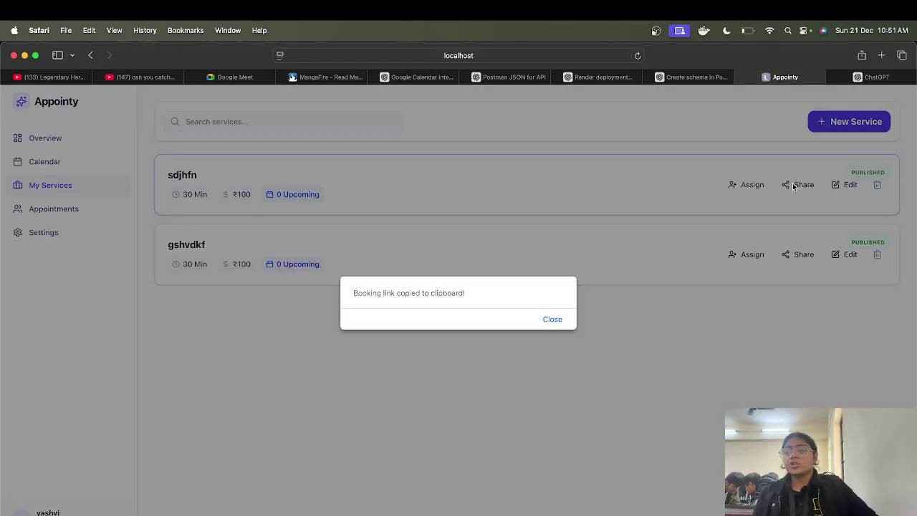
pyautogui.click(550, 319)
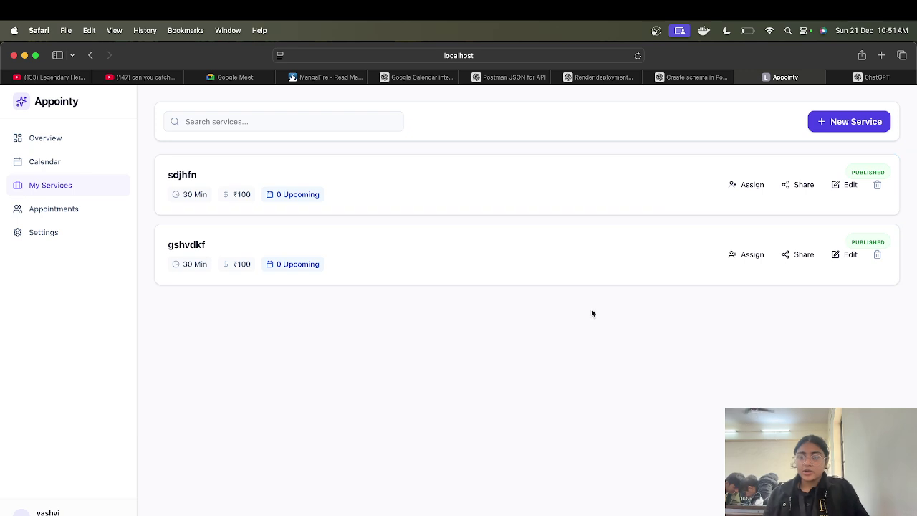
pyautogui.click(748, 187)
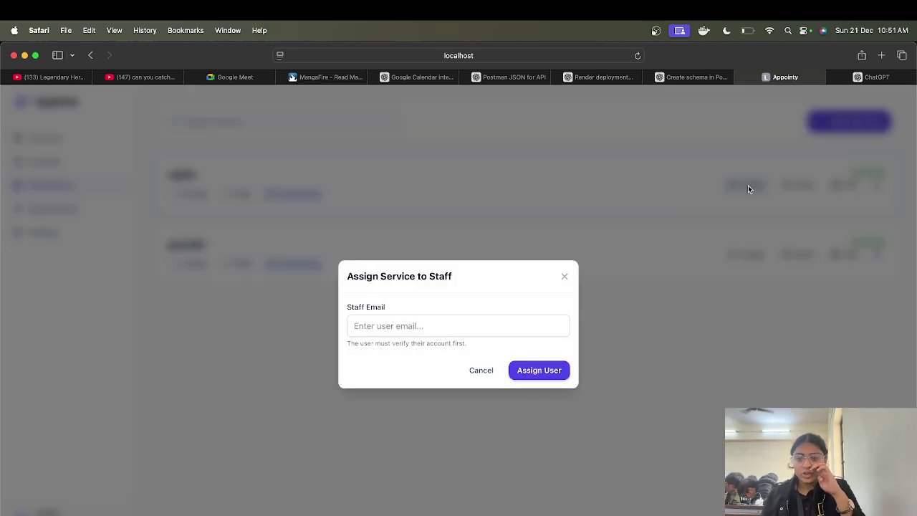
pyautogui.click(563, 277)
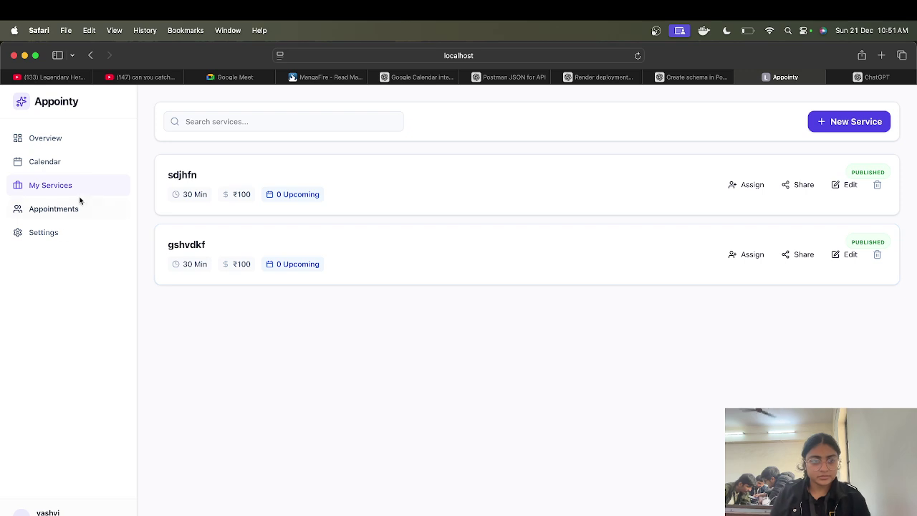
pyautogui.click(57, 207)
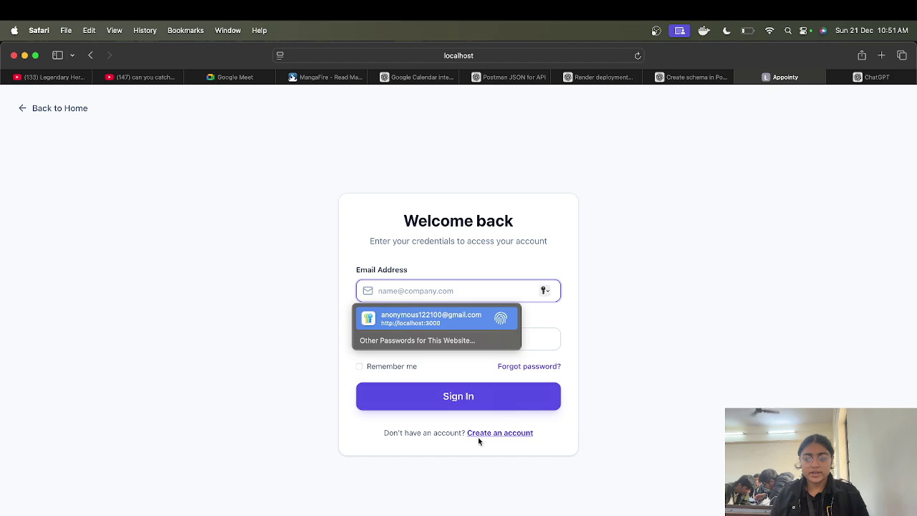
# Step: On the Appointy sign-up form, enter the new customer's full name and e-mail address
pyautogui.click(496, 434)
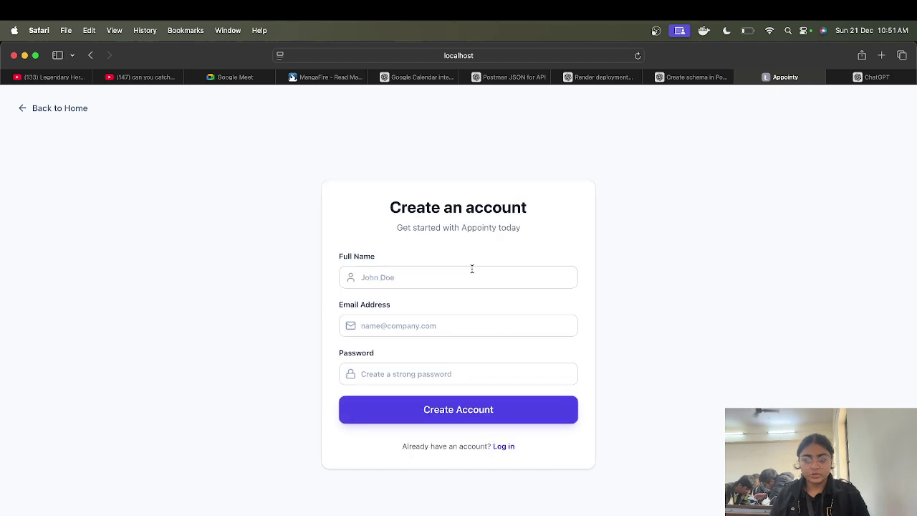
pyautogui.click(450, 267)
pyautogui.write('mahir')
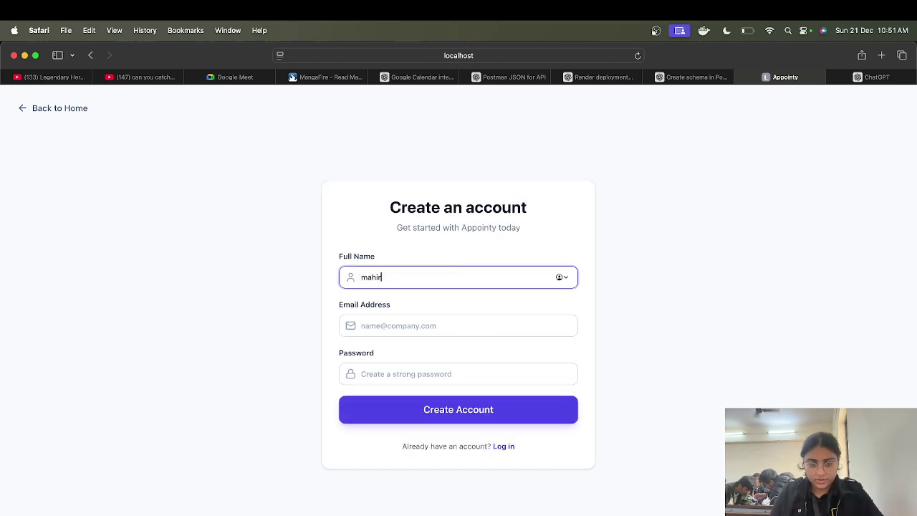
pyautogui.click(480, 322)
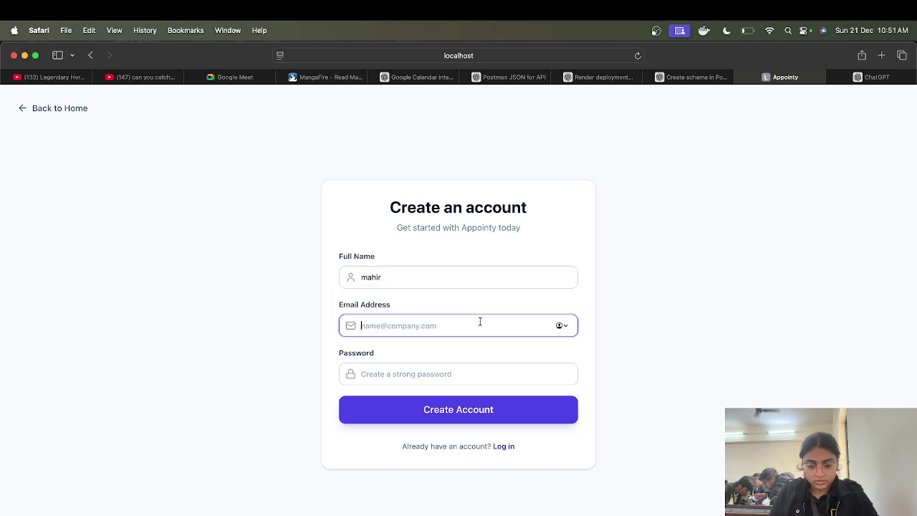
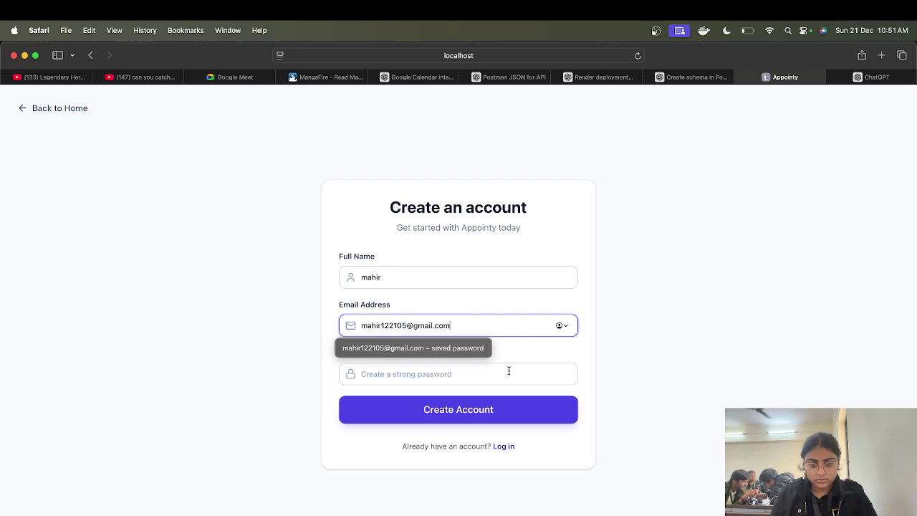
# Step: Enter the account password, submit the sign-up without saving the password, and open a new tab
pyautogui.click(508, 368)
pyautogui.write('••')
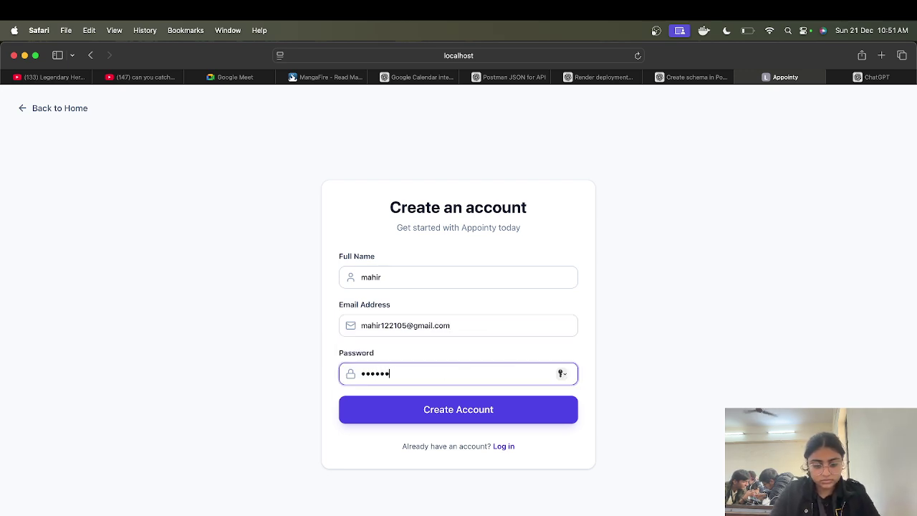
pyautogui.write('•••••••')
pyautogui.press('Return')
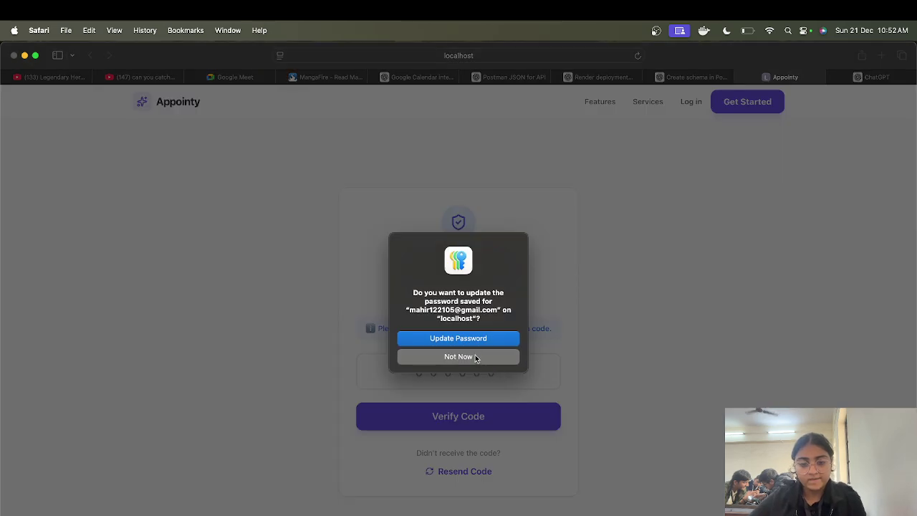
pyautogui.click(459, 356)
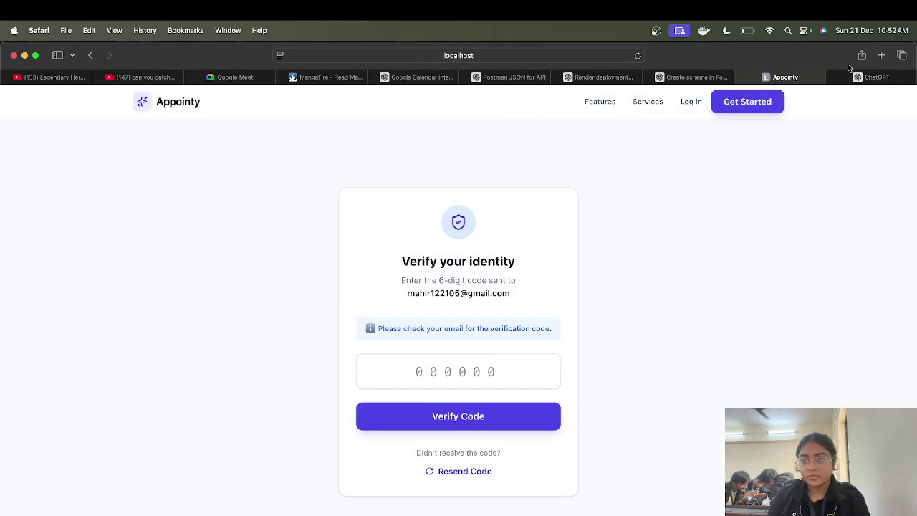
pyautogui.click(887, 59)
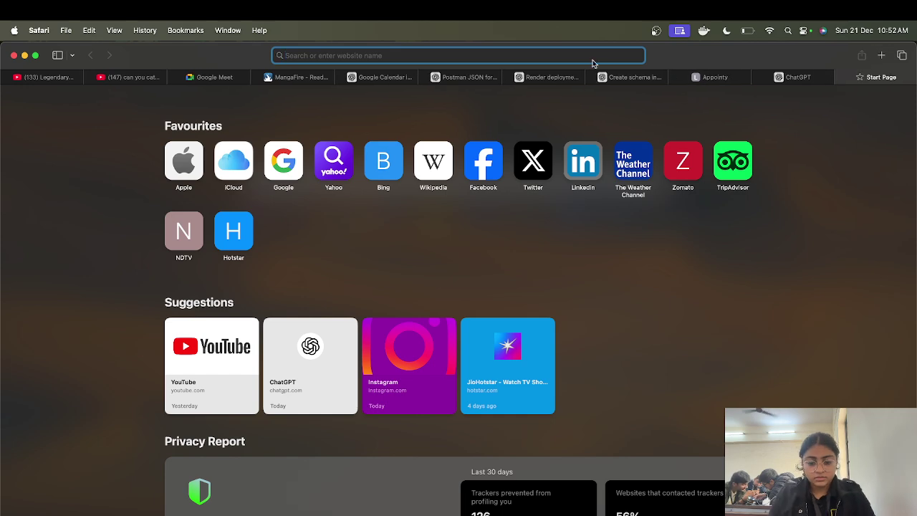
# Step: Read the code in Gmail's latest Email Verification message, then go back to Appointy's verification page
pyautogui.write('gma')
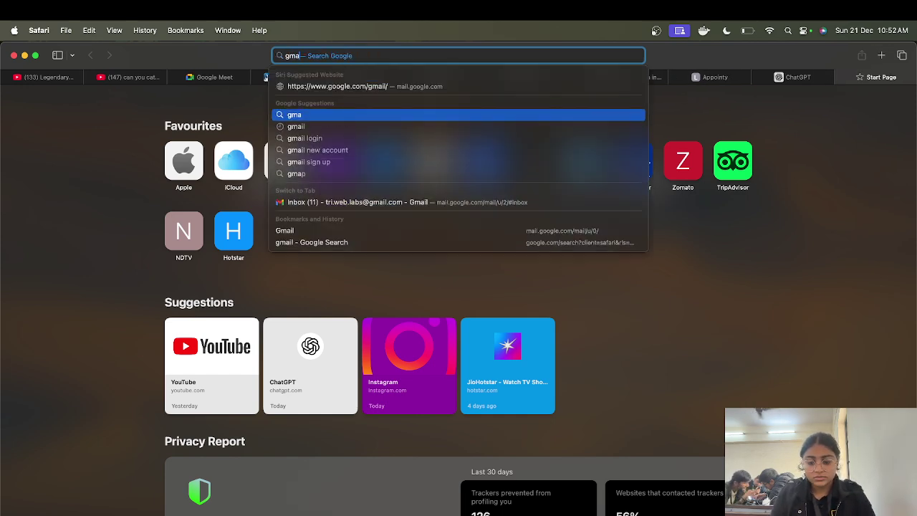
pyautogui.press('Return')
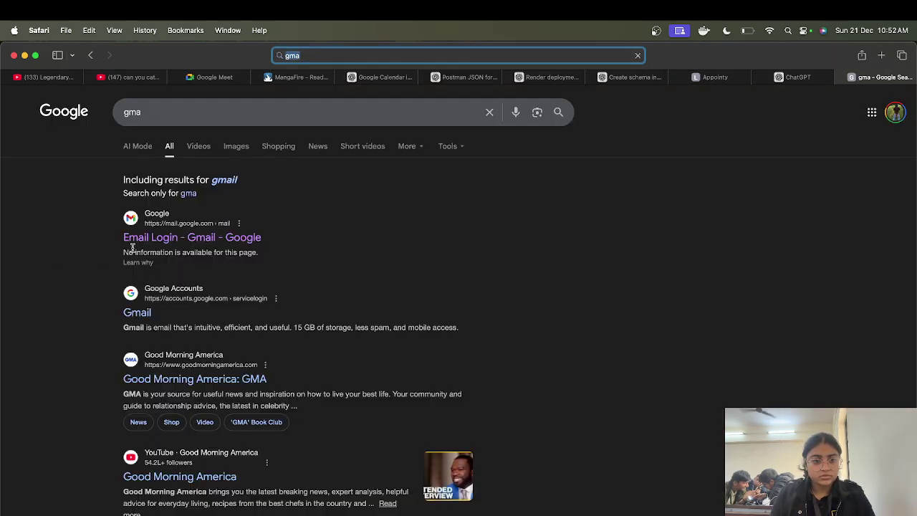
pyautogui.click(225, 181)
pyautogui.click(238, 204)
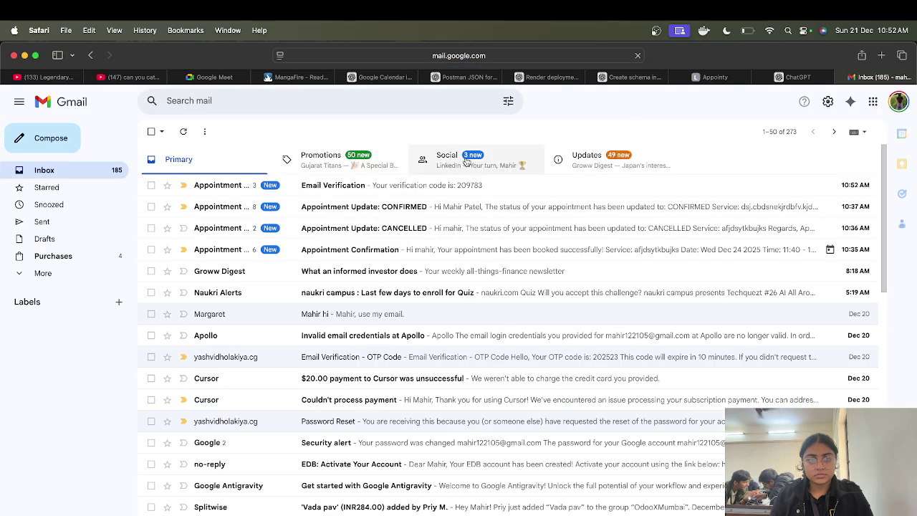
pyautogui.click(363, 187)
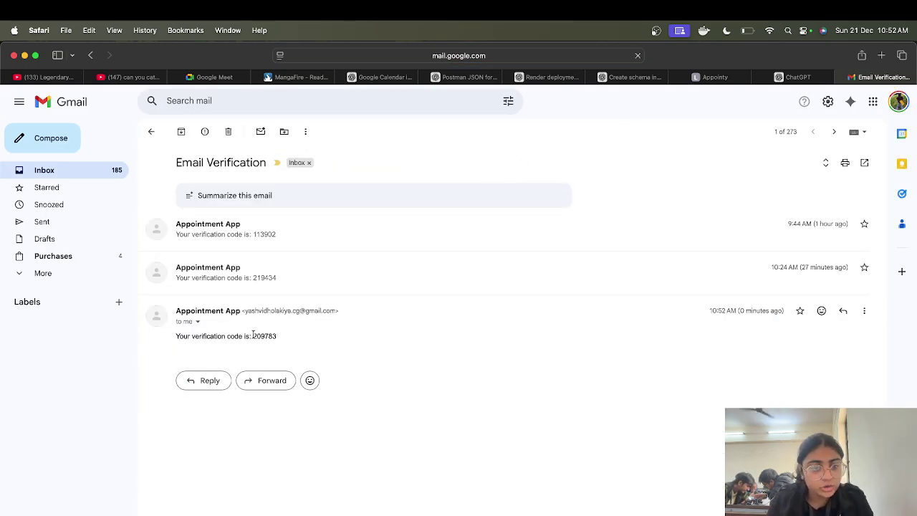
pyautogui.click(711, 76)
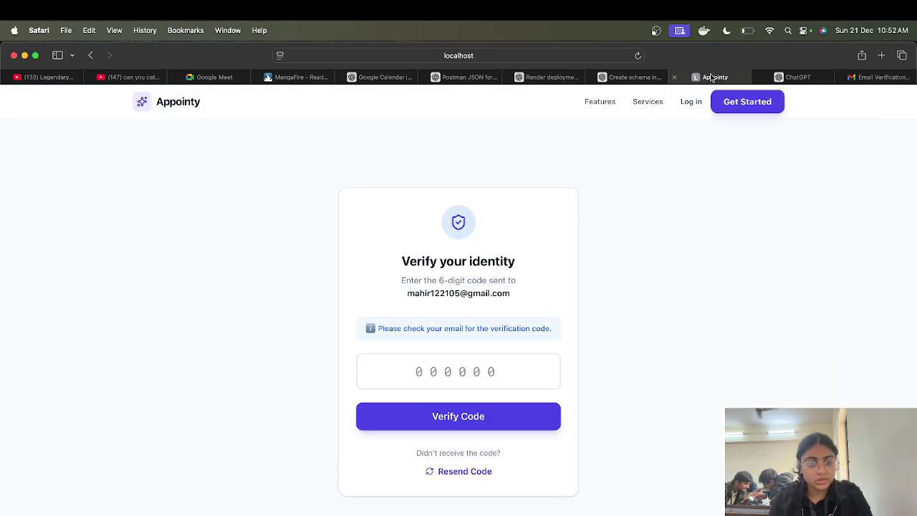
# Step: Verify the account with the emailed 6-digit code and open the Find Services list
pyautogui.click(465, 369)
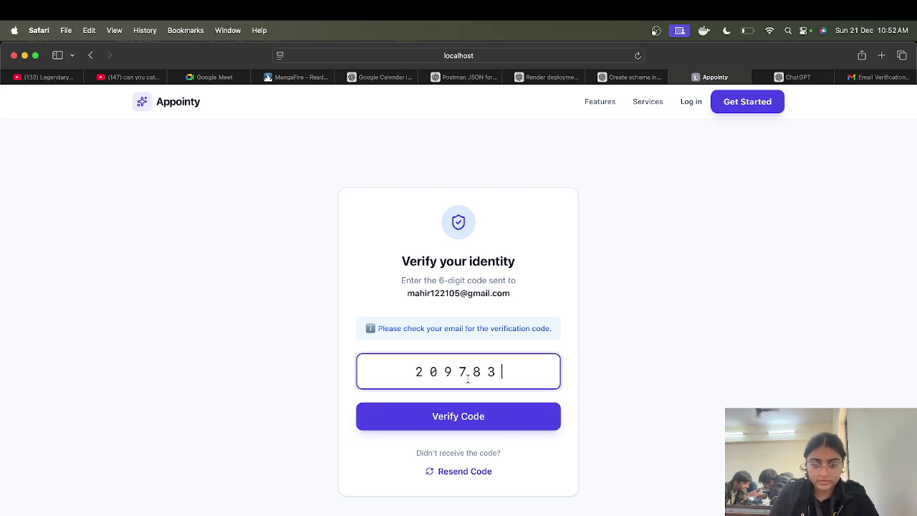
pyautogui.click(503, 423)
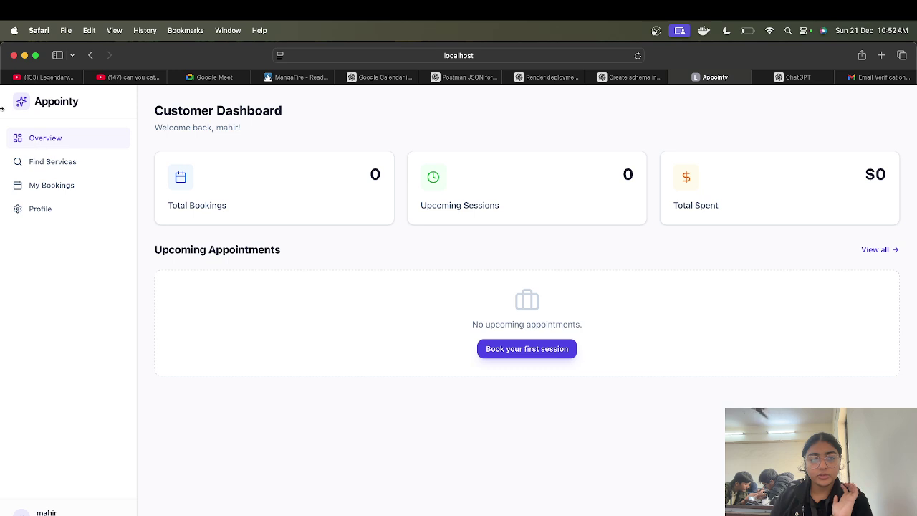
pyautogui.click(41, 161)
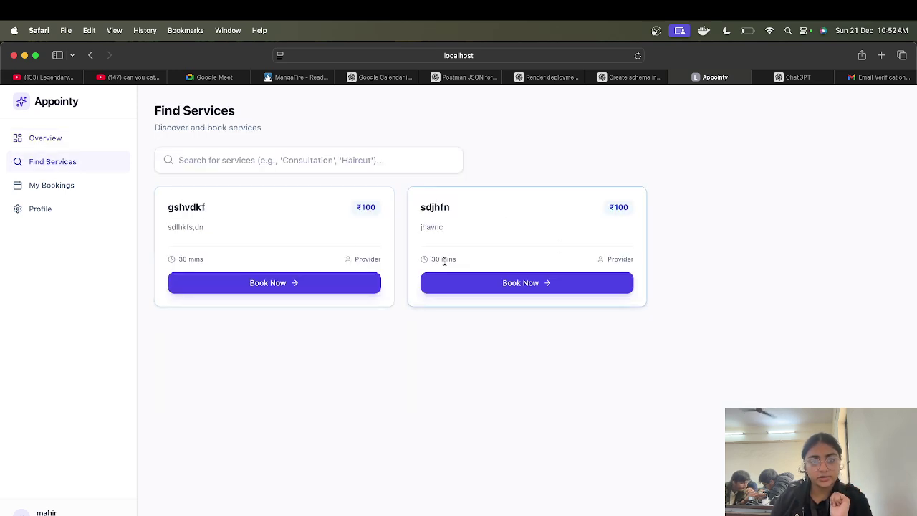
# Step: Start a gshvdkf booking for 24/12/2025 at the 11:40 slot
pyautogui.click(329, 280)
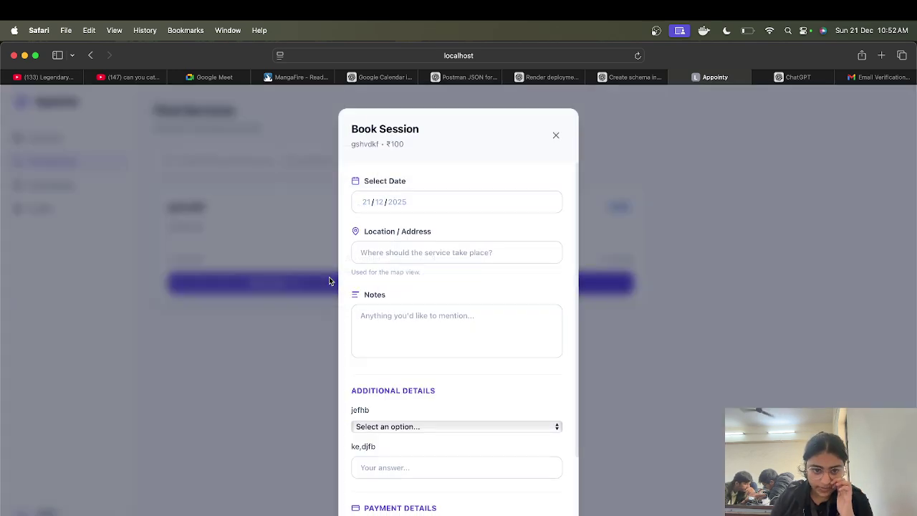
pyautogui.click(547, 202)
pyautogui.click(387, 267)
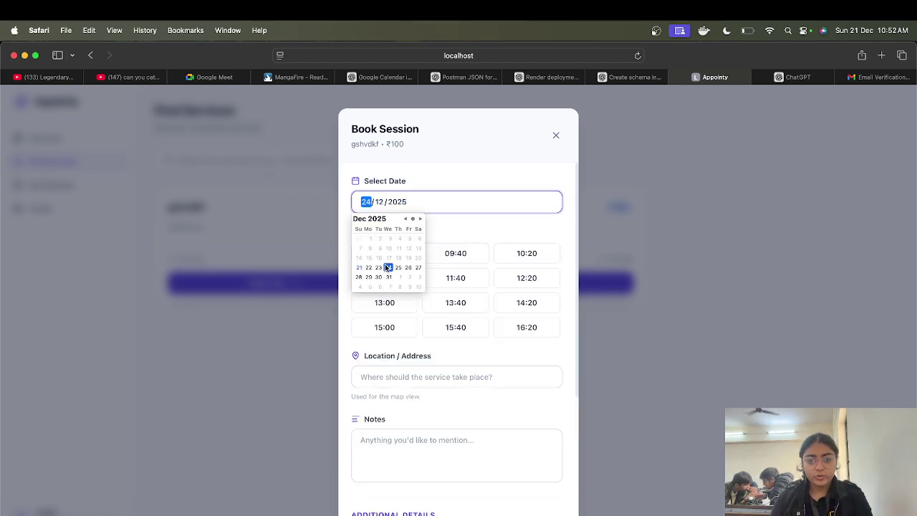
pyautogui.click(435, 283)
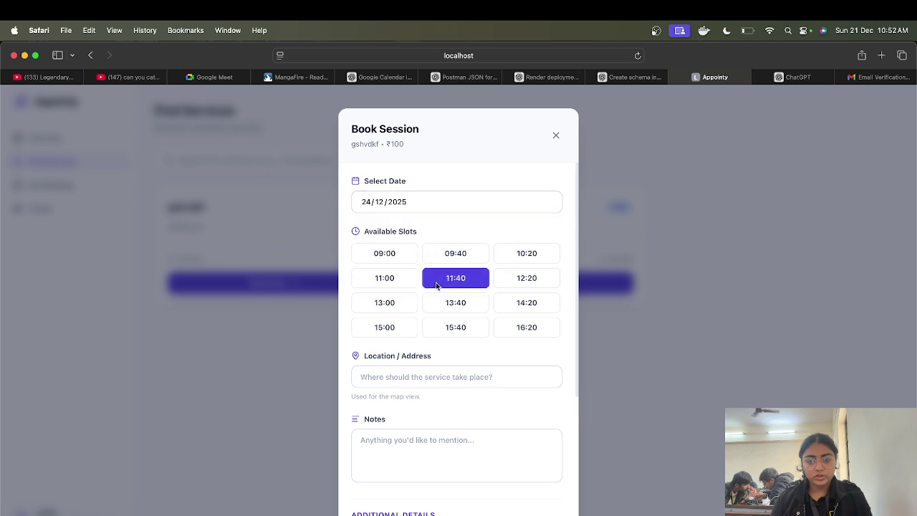
# Step: Fill location 'rdfjbh', notes 'kjsdbjshrbf', jefhb answer fhgjs and ke,djfb answer 'iufkjbesr'
pyautogui.click(422, 376)
pyautogui.write('rdfjbh')
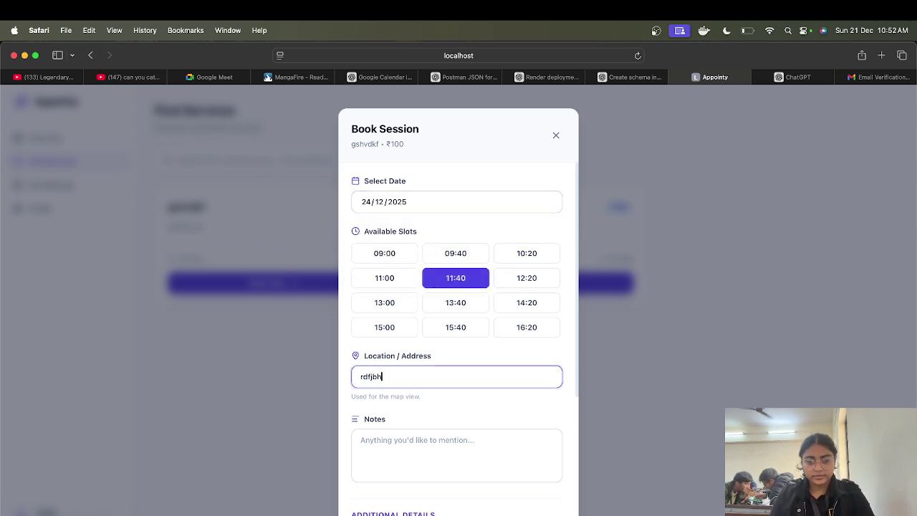
pyautogui.click(438, 438)
pyautogui.write('kjsdbjshrbf')
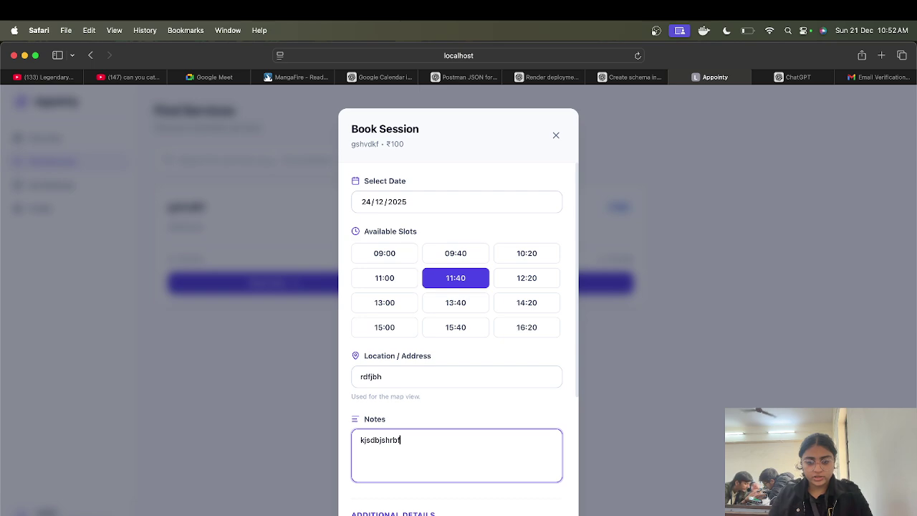
pyautogui.scroll(-5, 459, 336)
pyautogui.click(439, 424)
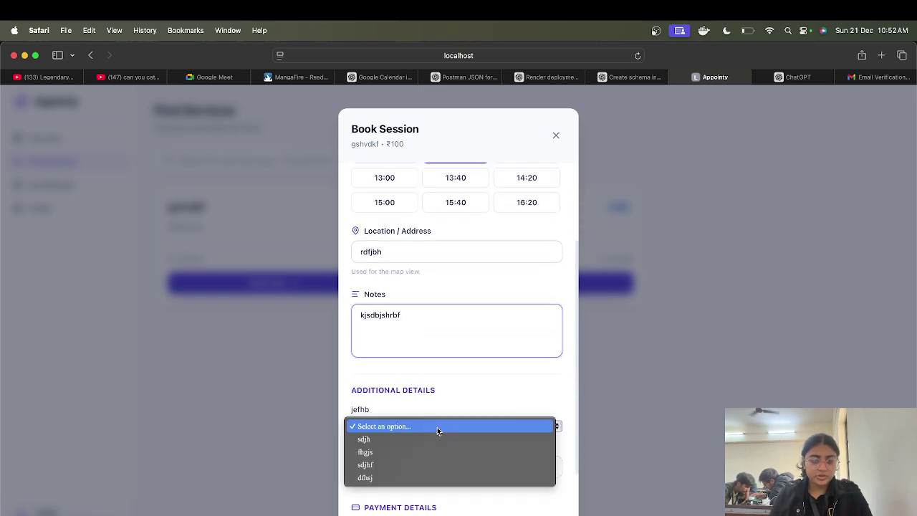
pyautogui.click(410, 452)
pyautogui.click(422, 466)
pyautogui.write('iufkjbesr')
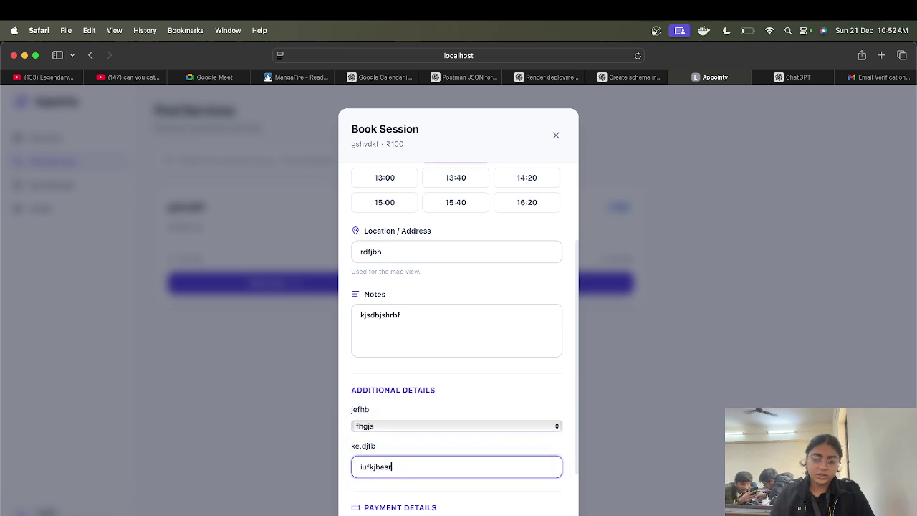
# Step: Enter the test card details, pay $100 to book, and dismiss the confirmation
pyautogui.scroll(-3, 421, 467)
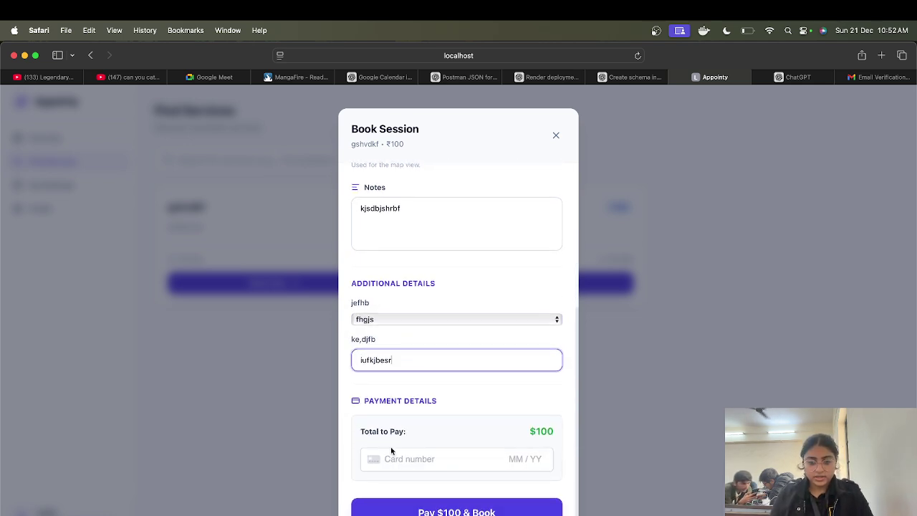
pyautogui.click(414, 460)
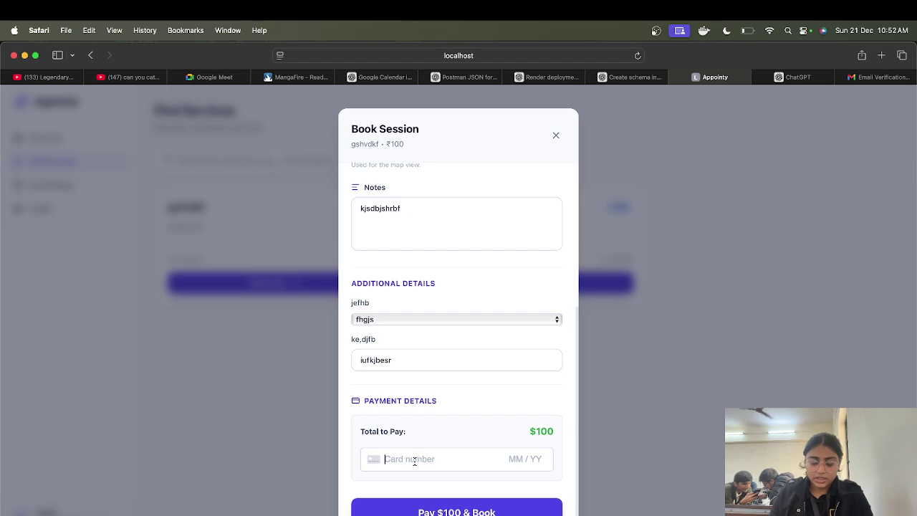
pyautogui.write('424')
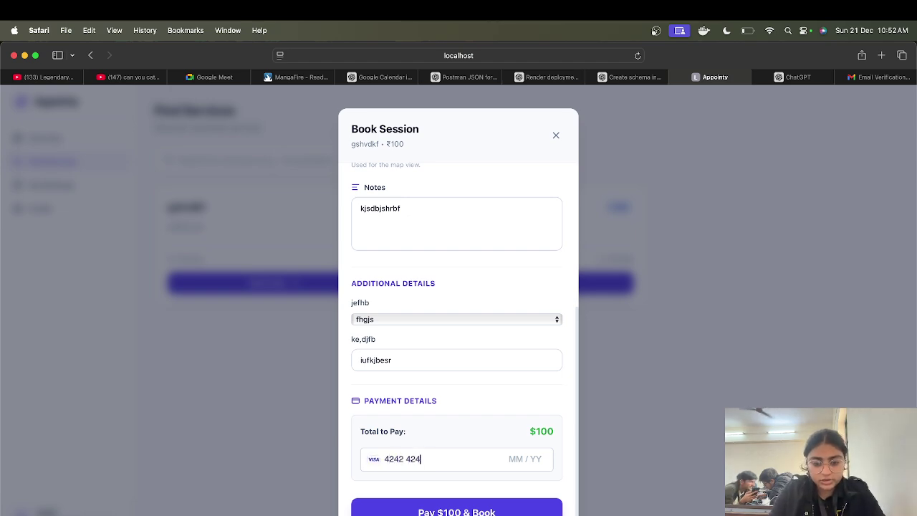
pyautogui.write('242')
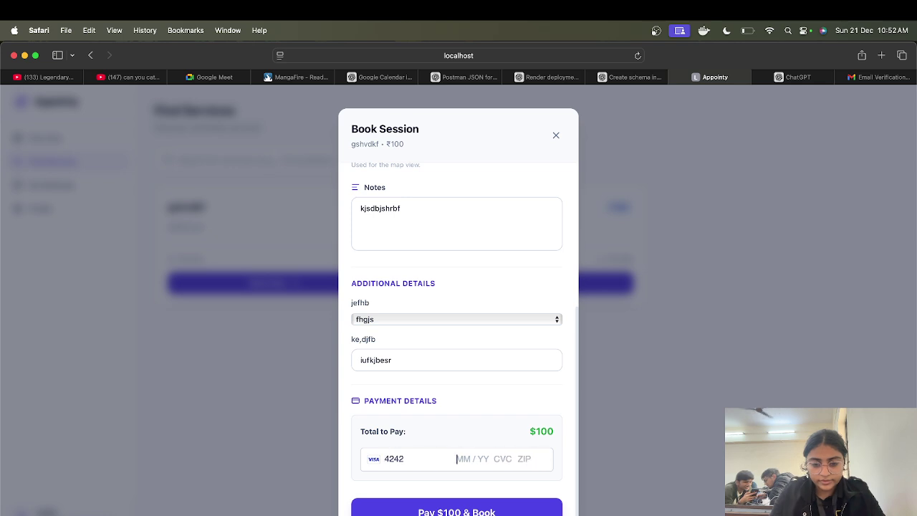
pyautogui.write('42424242421228')
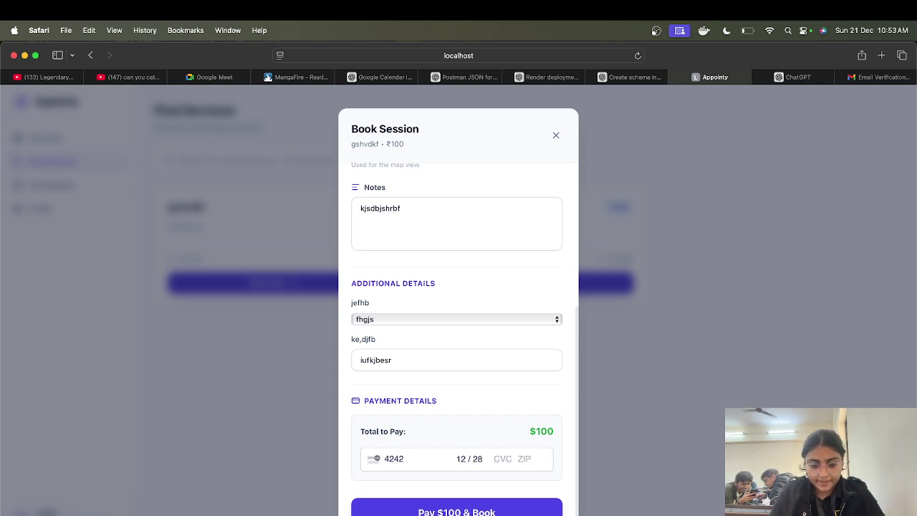
pyautogui.write('2342436')
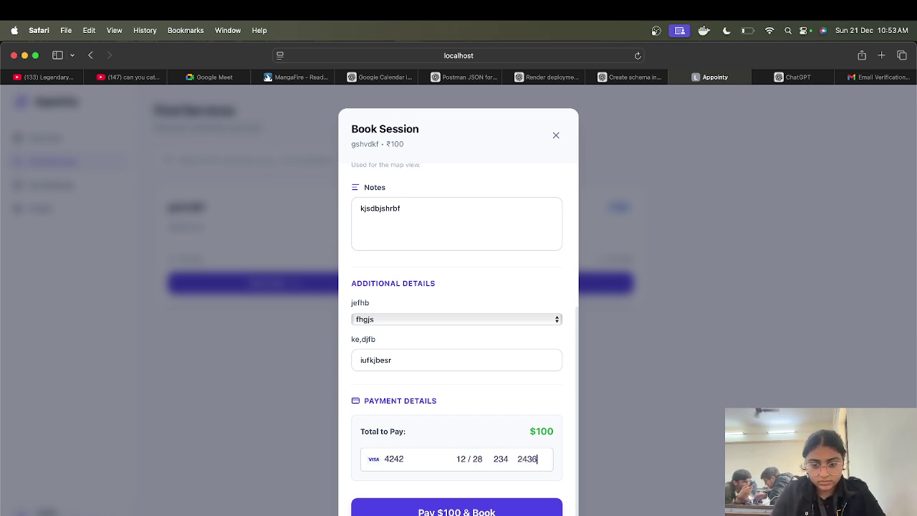
pyautogui.write('7')
pyautogui.press('Return')
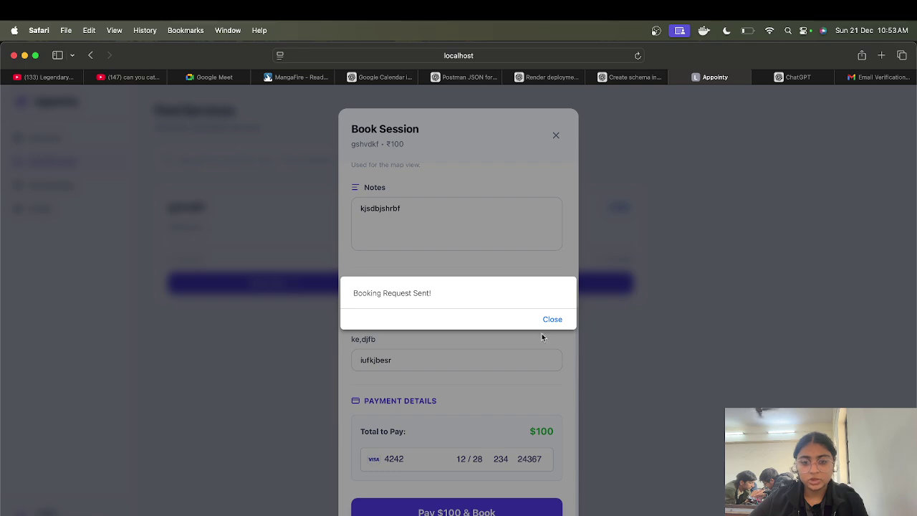
pyautogui.click(548, 320)
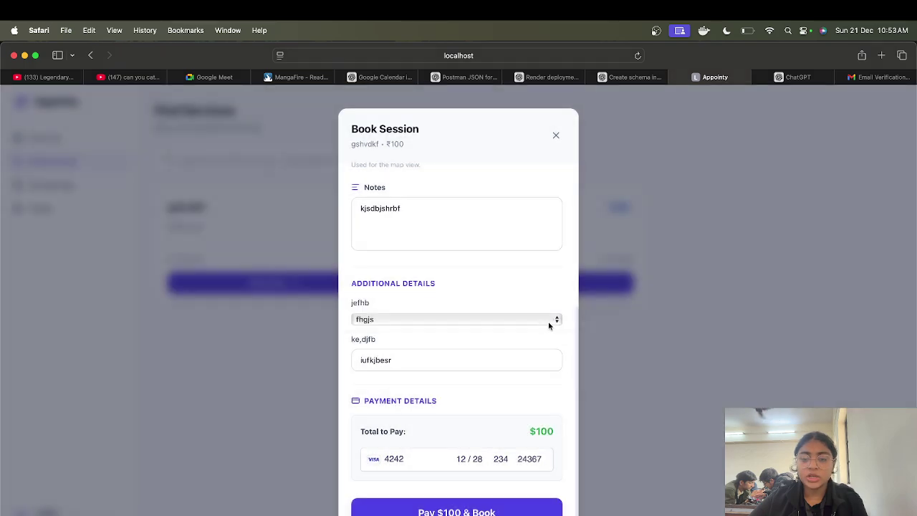
# Step: Start an sdjhfn booking for 24/12/2025 at the 14:50 slot
pyautogui.click(534, 281)
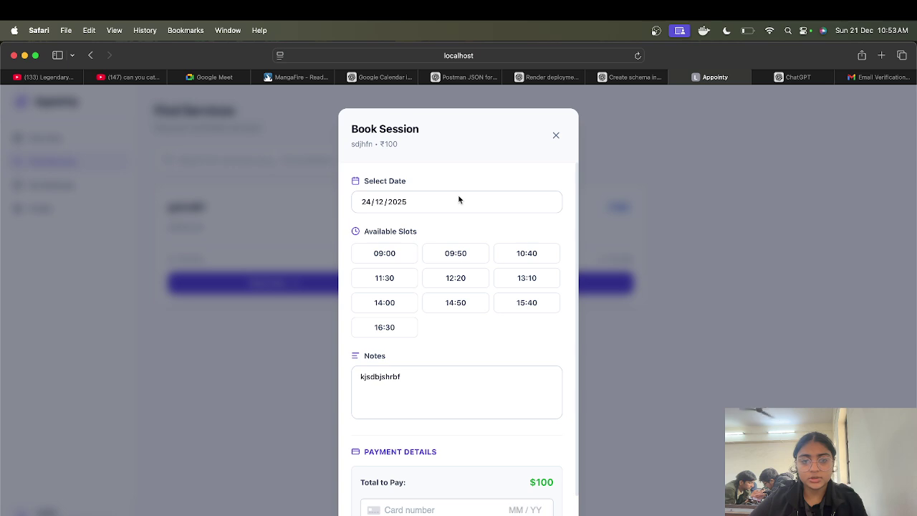
pyautogui.click(458, 200)
pyautogui.click(466, 269)
pyautogui.click(460, 299)
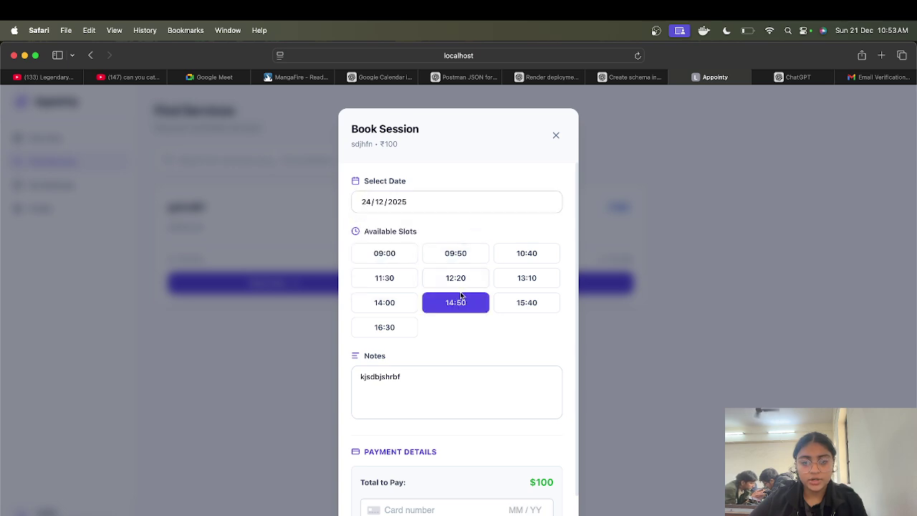
# Step: Enter the test card details, pay $100 to book, and close the request confirmation
pyautogui.click(423, 403)
pyautogui.scroll(-2, 423, 403)
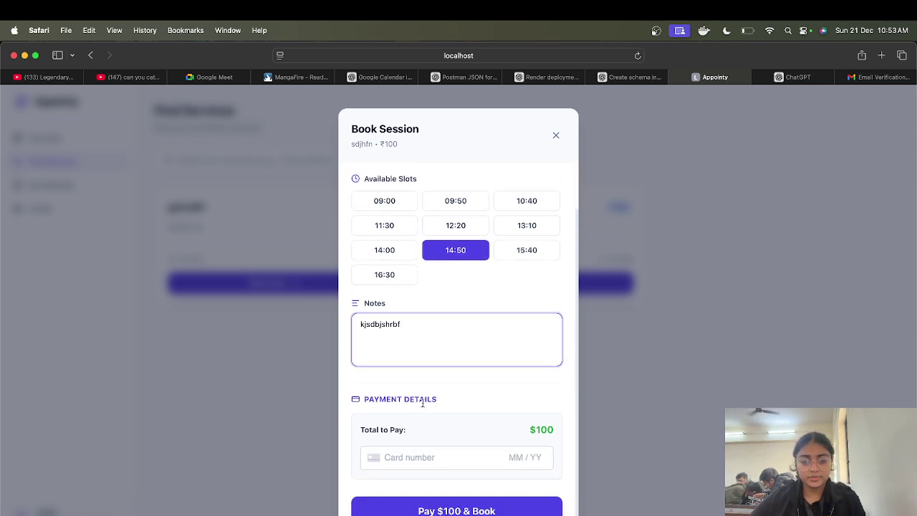
pyautogui.click(407, 454)
pyautogui.write('4242')
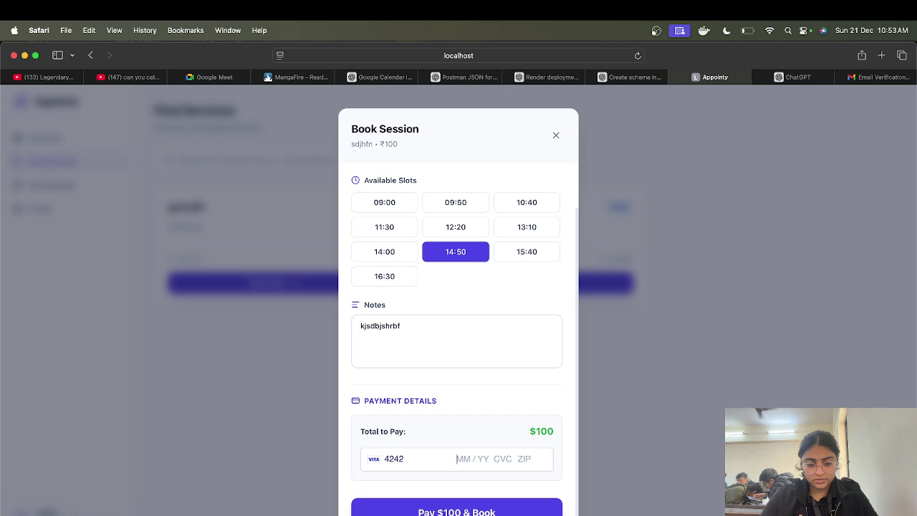
pyautogui.write('4242424242421226234')
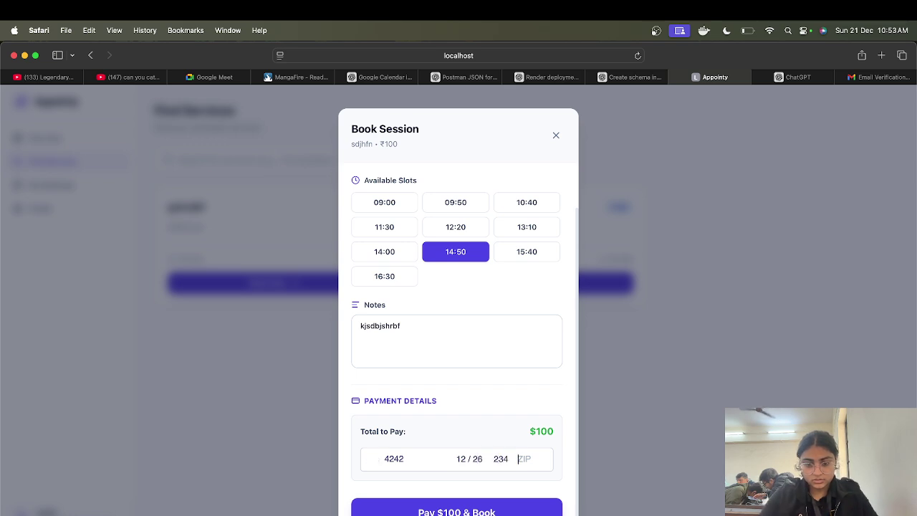
pyautogui.write('26732')
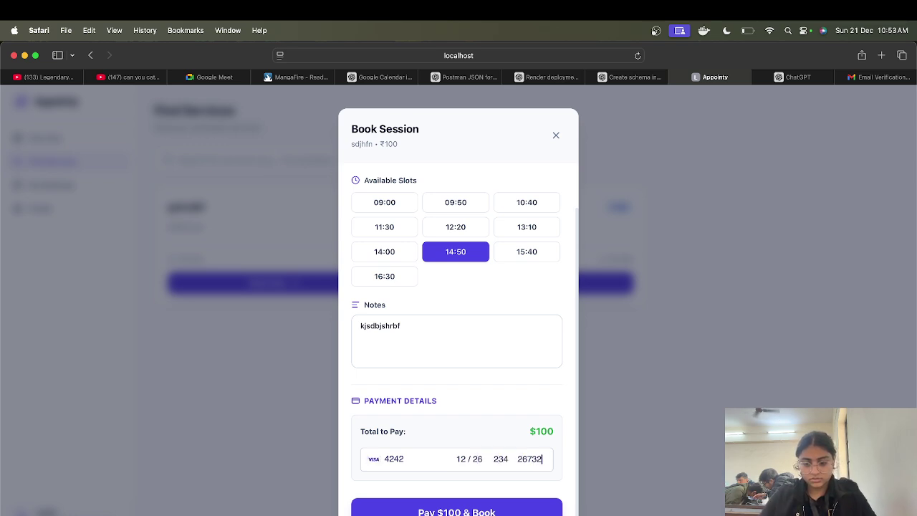
pyautogui.click(469, 510)
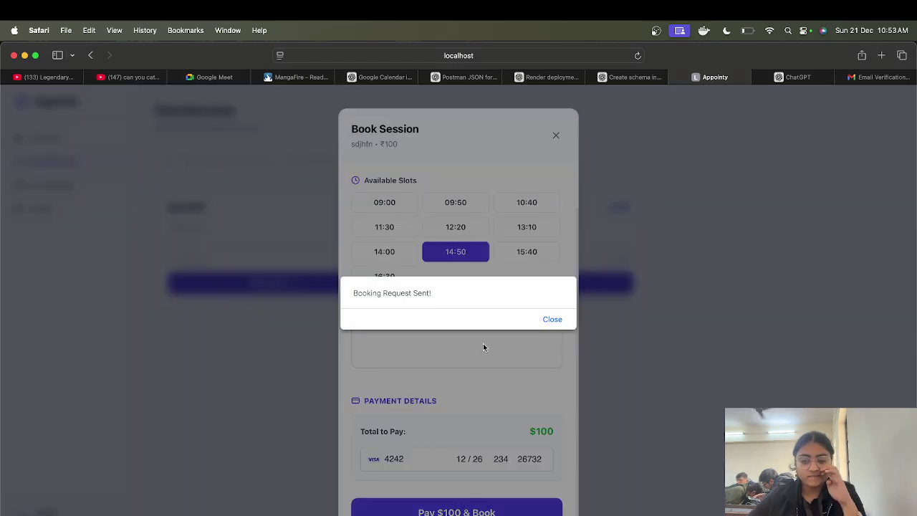
pyautogui.click(548, 320)
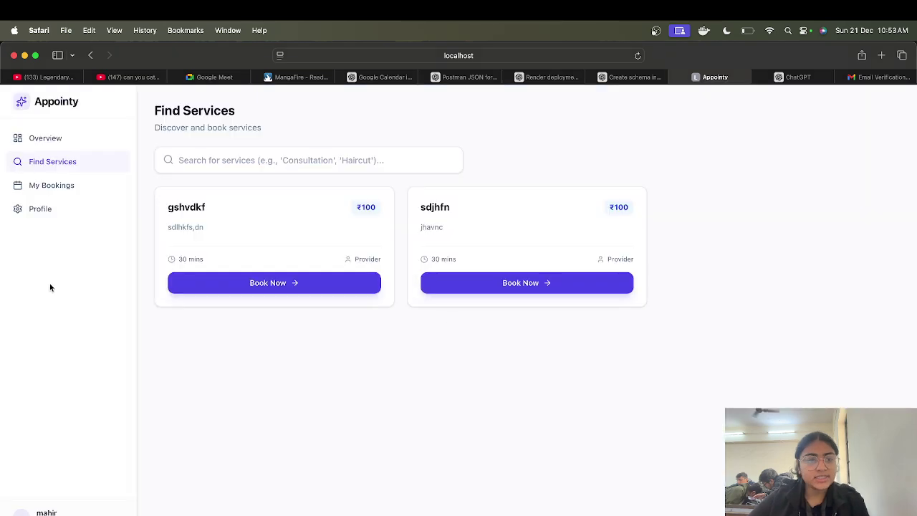
# Step: Review the pending bookings and sdjhfn ticket, save the customer profile, and return to Overview
pyautogui.click(52, 189)
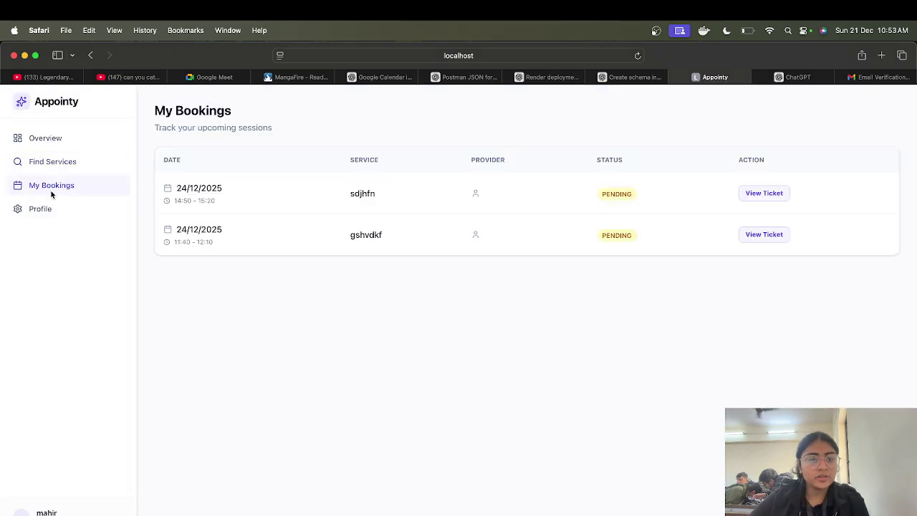
pyautogui.click(765, 193)
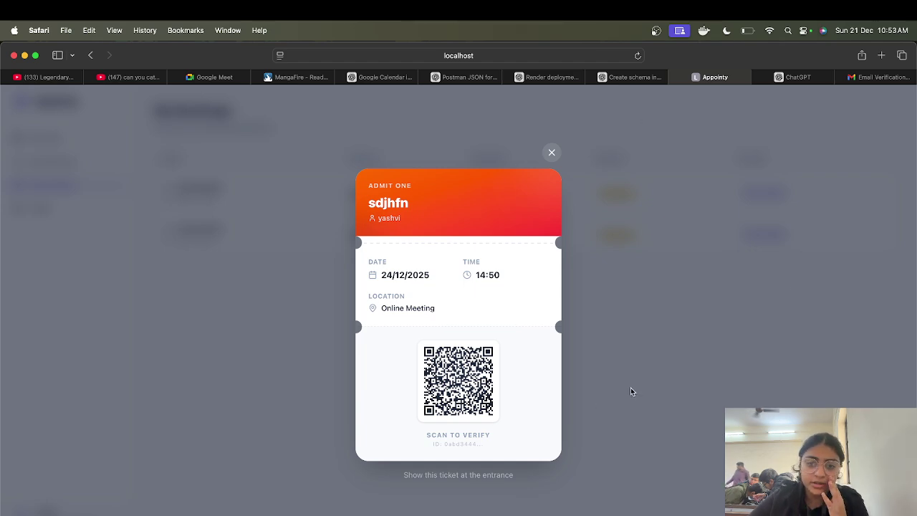
pyautogui.click(551, 151)
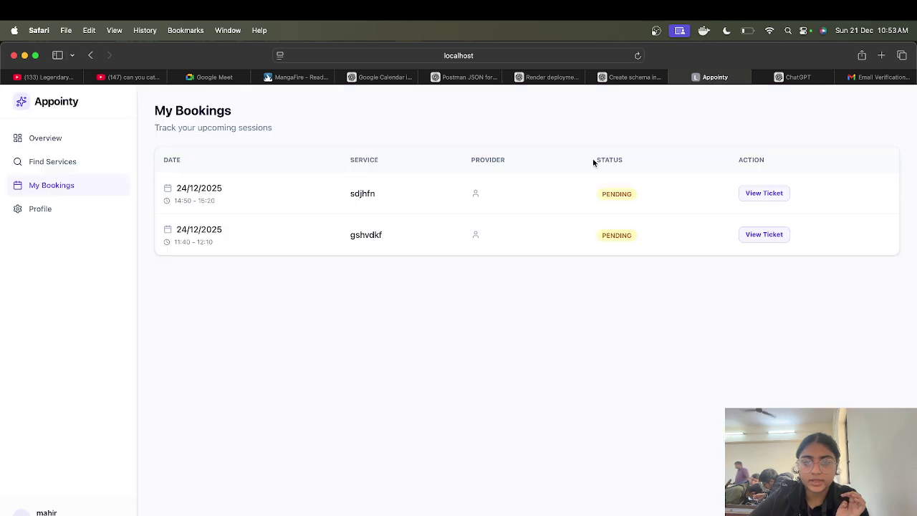
pyautogui.click(74, 208)
pyautogui.click(257, 359)
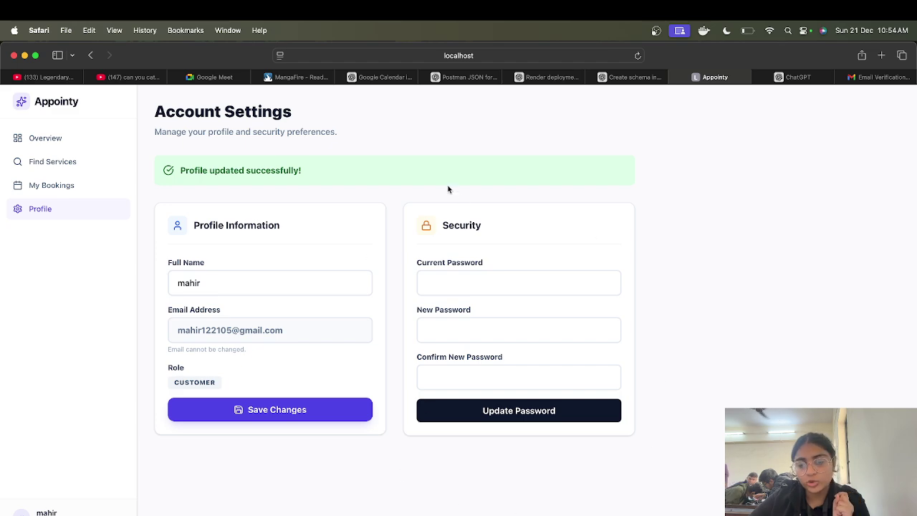
pyautogui.click(82, 141)
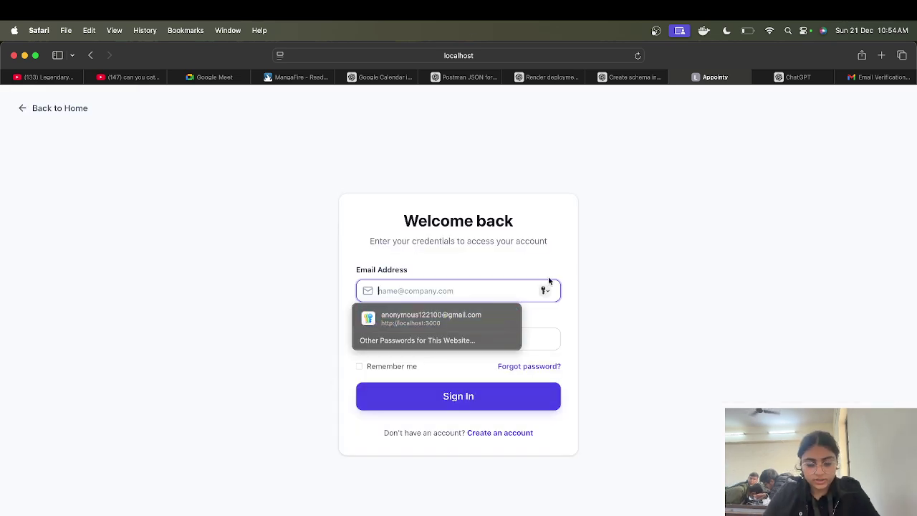
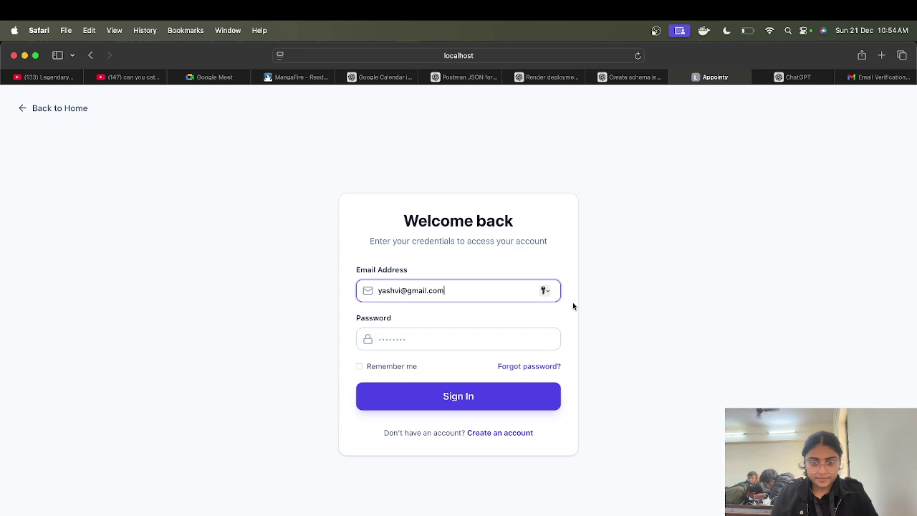
# Step: Sign in with the organiser's e-mail and password, declining Safari's save-password prompt
pyautogui.click(423, 342)
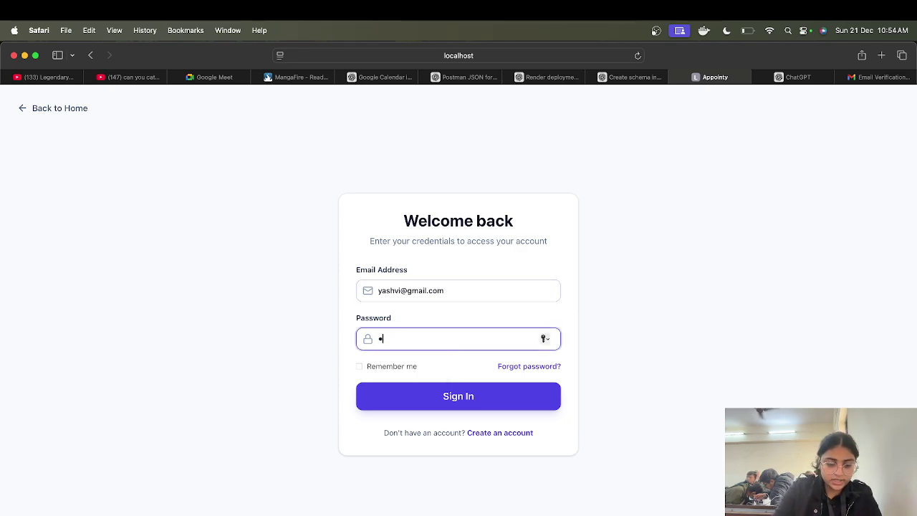
pyautogui.press('Return')
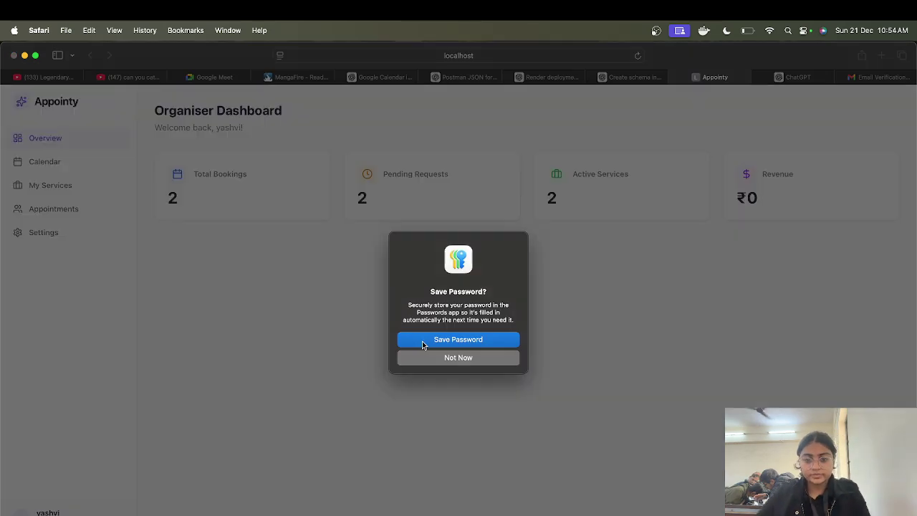
pyautogui.click(457, 356)
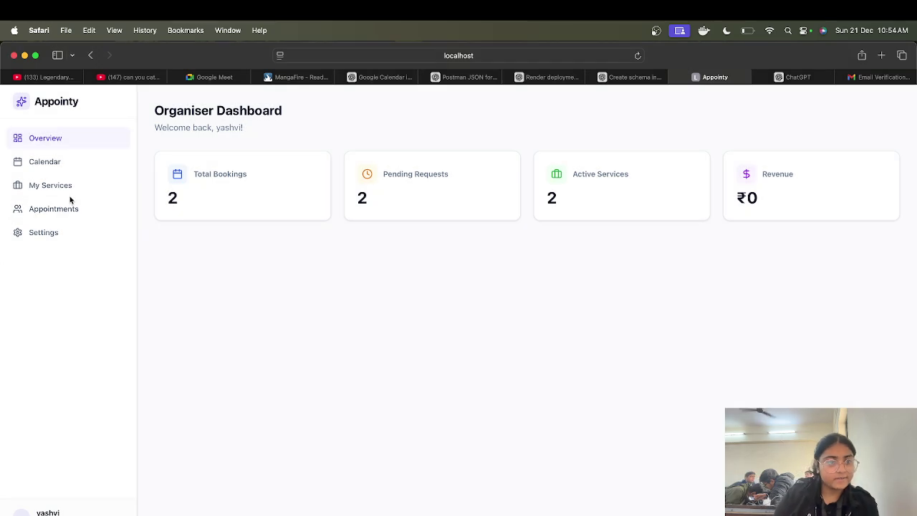
# Step: In Appointments, confirm the sdjhfn request and cancel the gshvdkf request for 24/12/2025
pyautogui.click(64, 208)
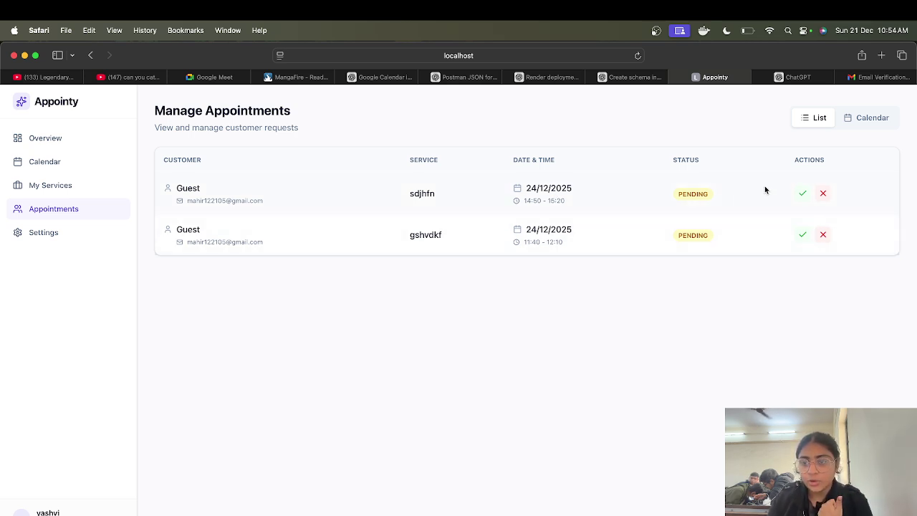
pyautogui.click(802, 194)
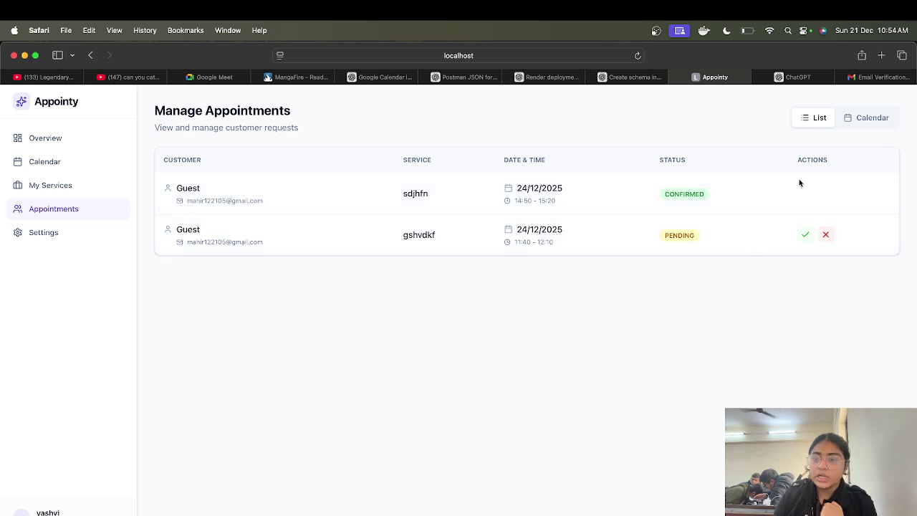
pyautogui.click(825, 234)
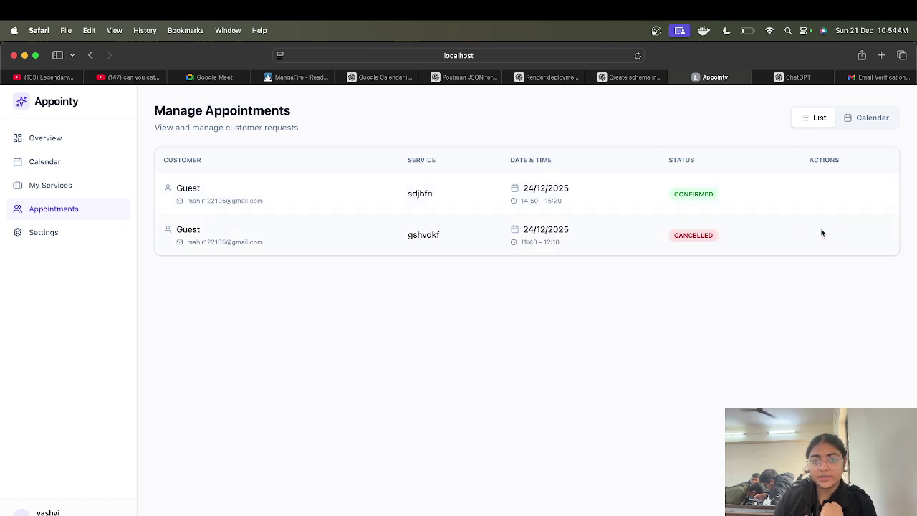
# Step: Refresh the Gmail inbox and read the fully expanded Appointment Update: CONFIRMED thread
pyautogui.click(862, 78)
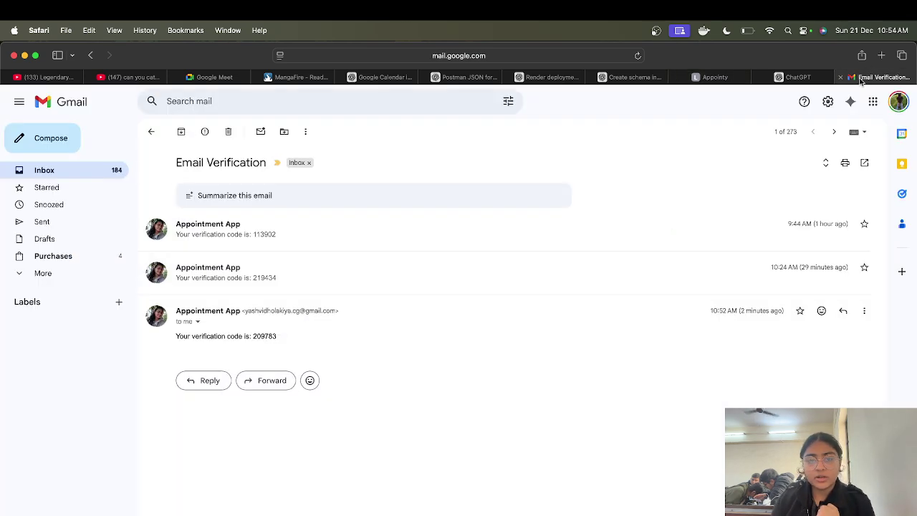
pyautogui.click(152, 131)
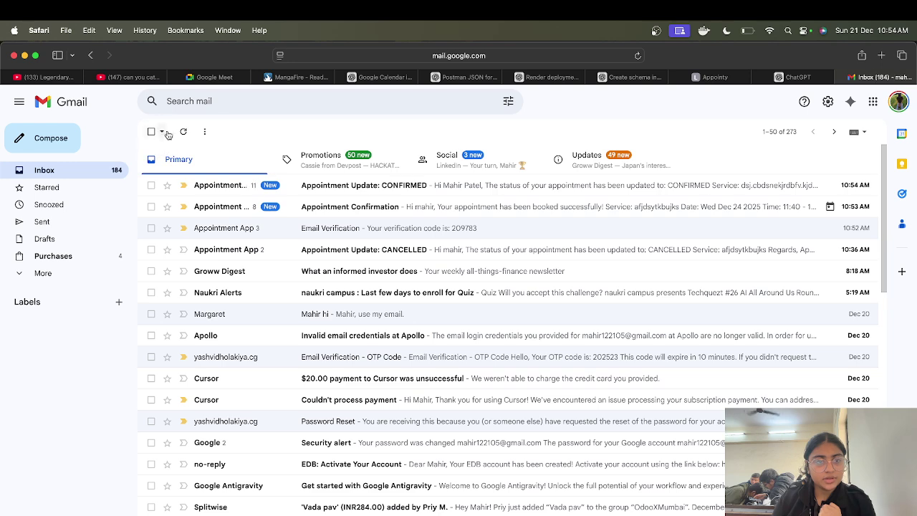
pyautogui.click(182, 132)
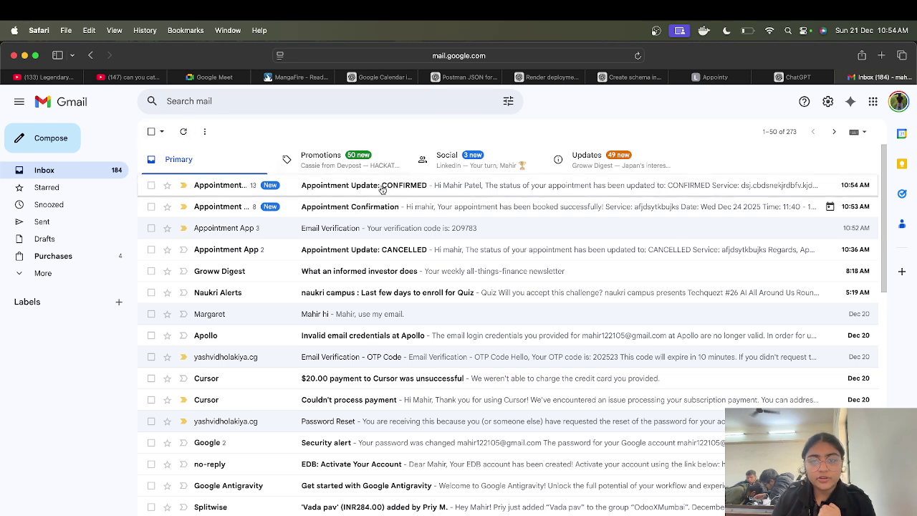
pyautogui.click(421, 178)
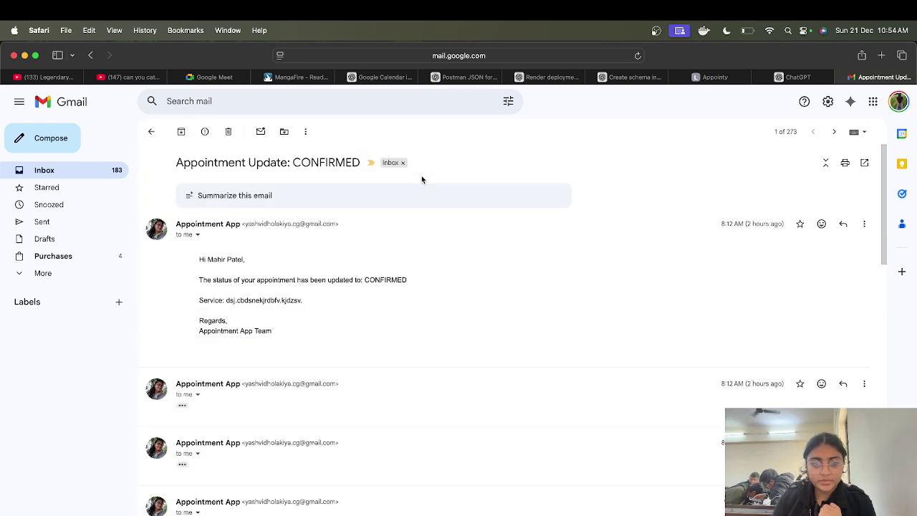
pyautogui.scroll(-3, 374, 363)
pyautogui.scroll(-5, 374, 362)
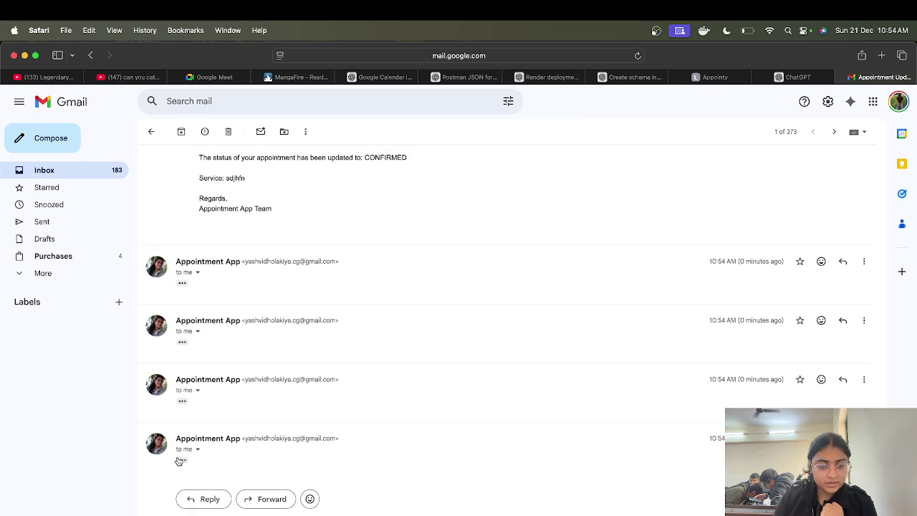
pyautogui.click(181, 464)
pyautogui.scroll(-3, 182, 463)
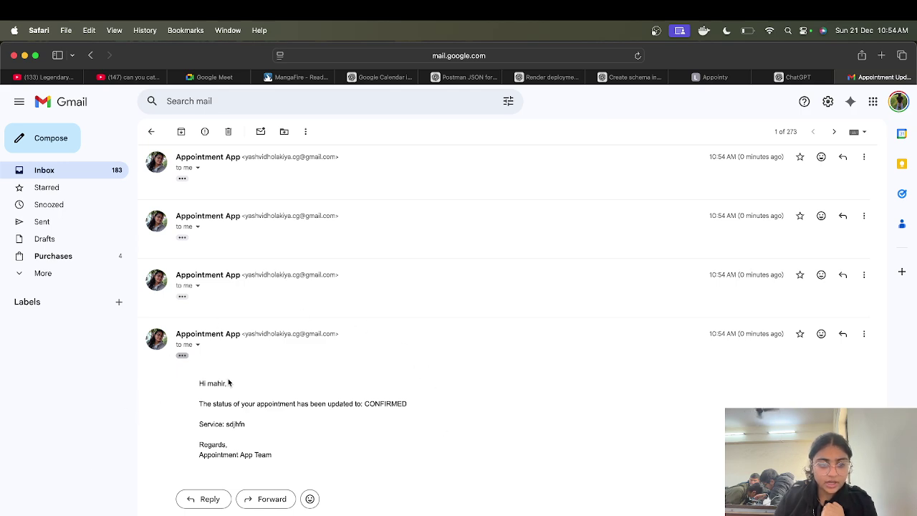
pyautogui.scroll(10, 248, 439)
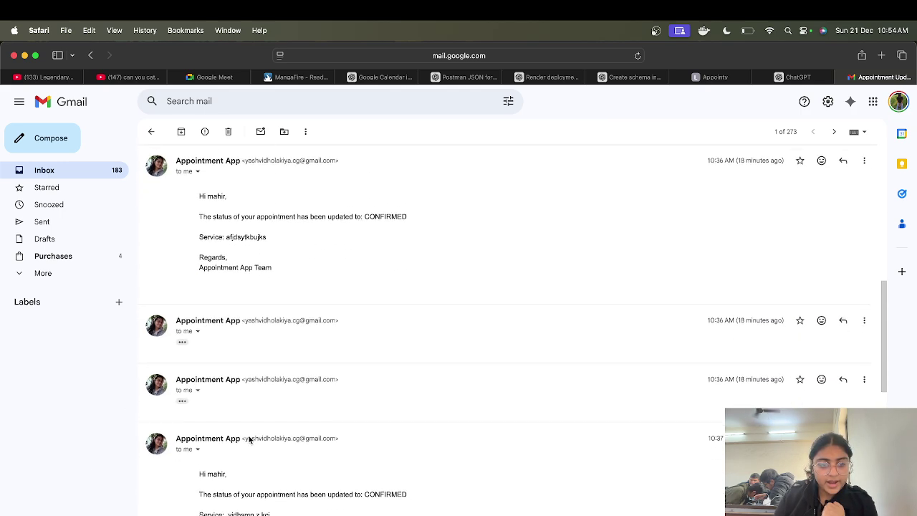
pyautogui.scroll(10, 249, 439)
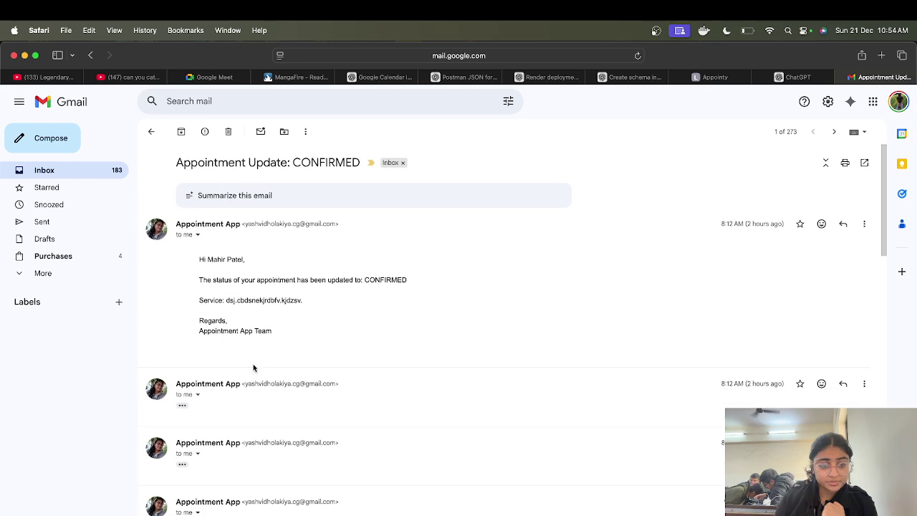
pyautogui.scroll(-20, 253, 368)
pyautogui.click(182, 297)
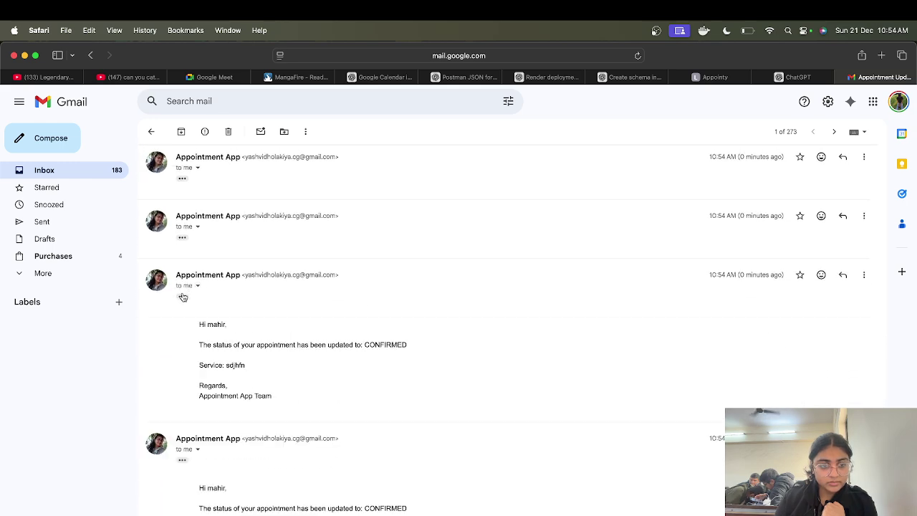
pyautogui.click(182, 237)
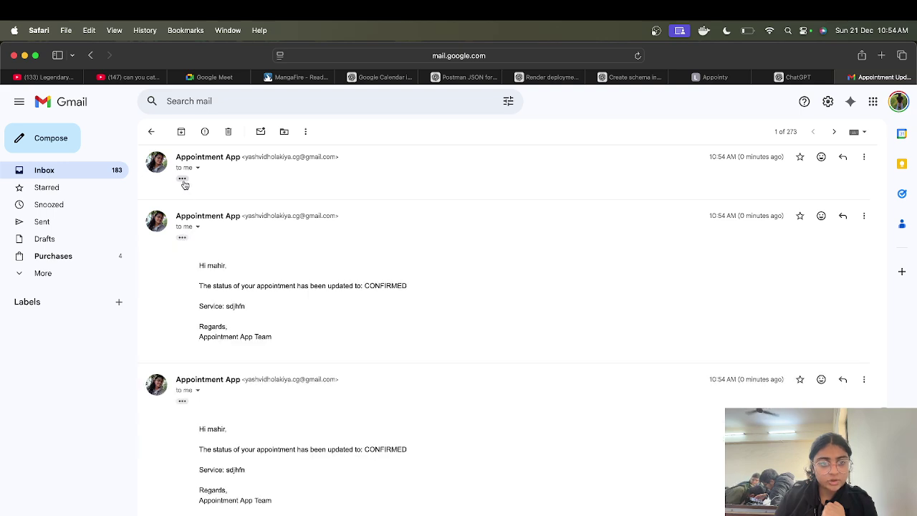
pyautogui.click(184, 181)
pyautogui.scroll(15, 416, 253)
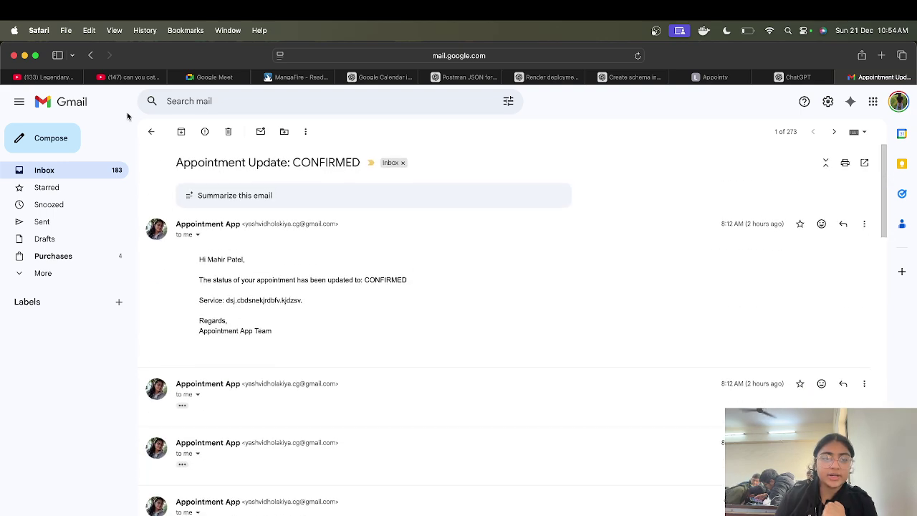
# Step: Read the Appointment Update: CANCELLED email thread, expanding its collapsed message
pyautogui.click(151, 131)
pyautogui.click(392, 182)
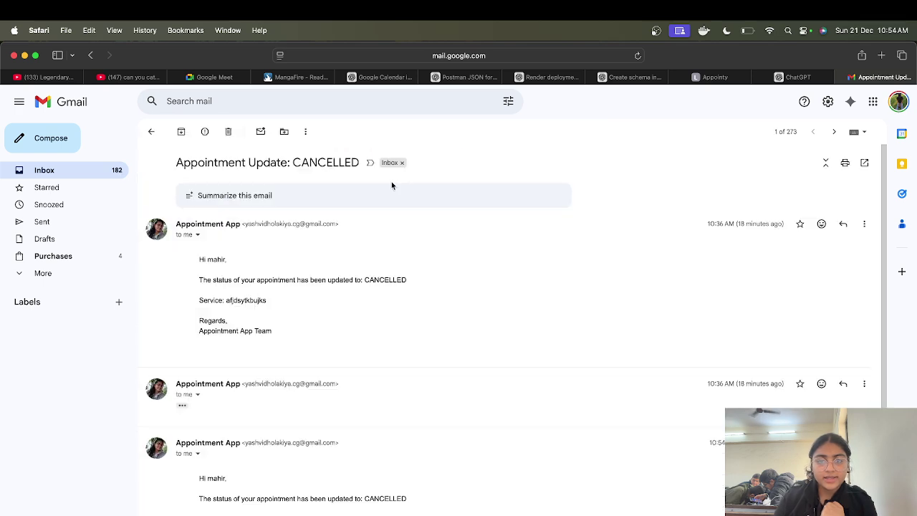
pyautogui.scroll(-5, 245, 297)
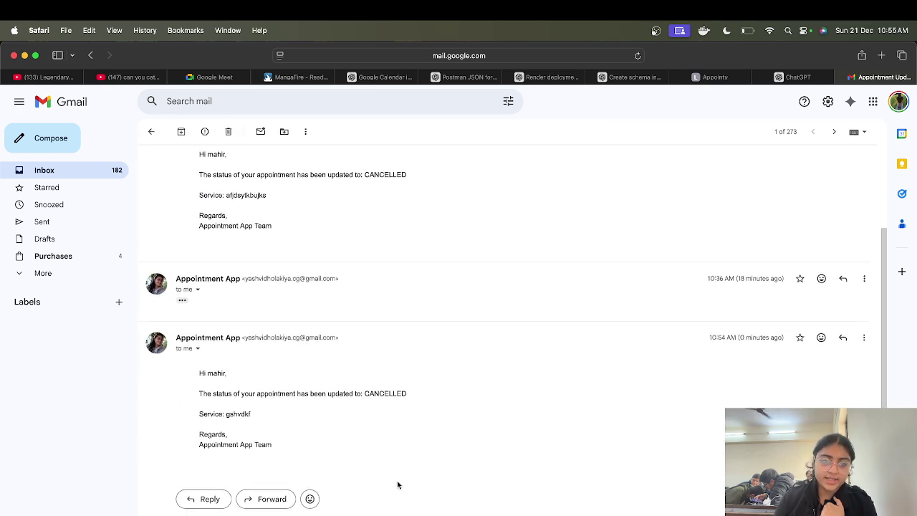
pyautogui.click(182, 300)
pyautogui.scroll(-3, 183, 300)
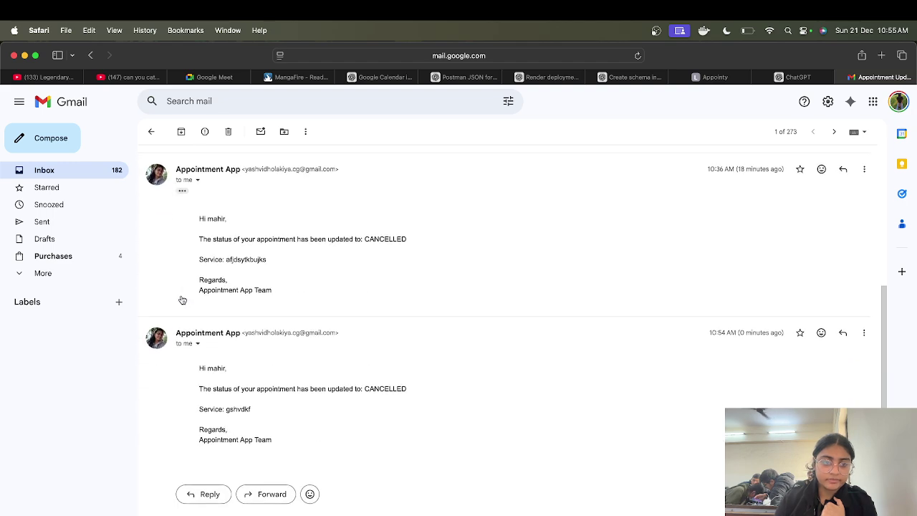
# Step: Check the Appointment Confirmation email's meeting link and Add to Calendar link, then return to Appointy
pyautogui.click(152, 131)
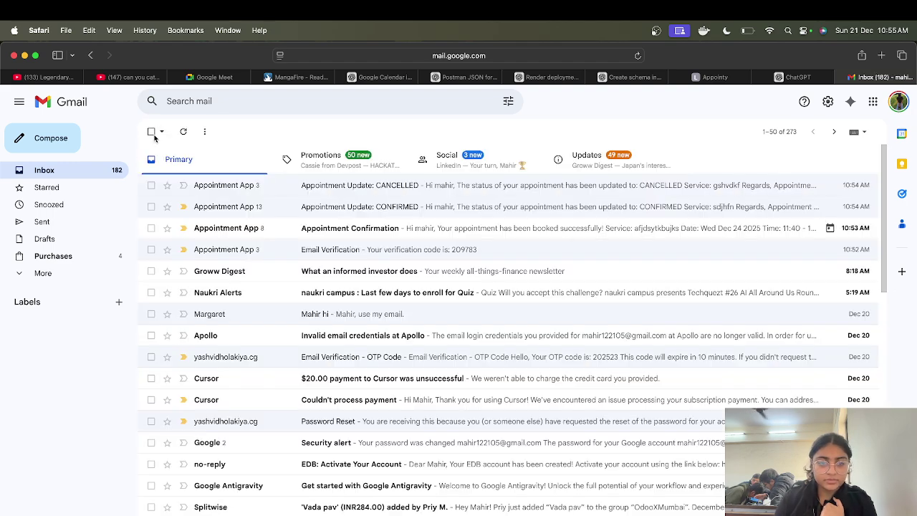
pyautogui.click(445, 240)
pyautogui.scroll(-10, 290, 365)
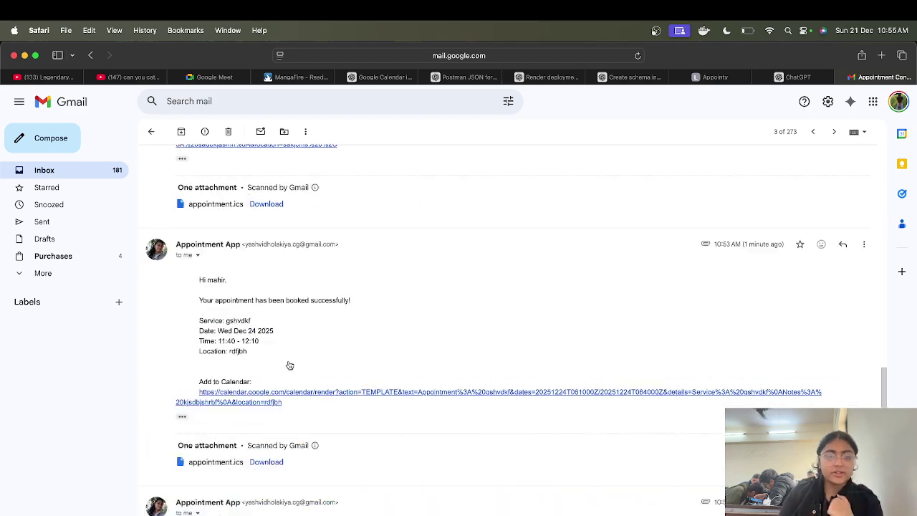
pyautogui.scroll(-5, 290, 366)
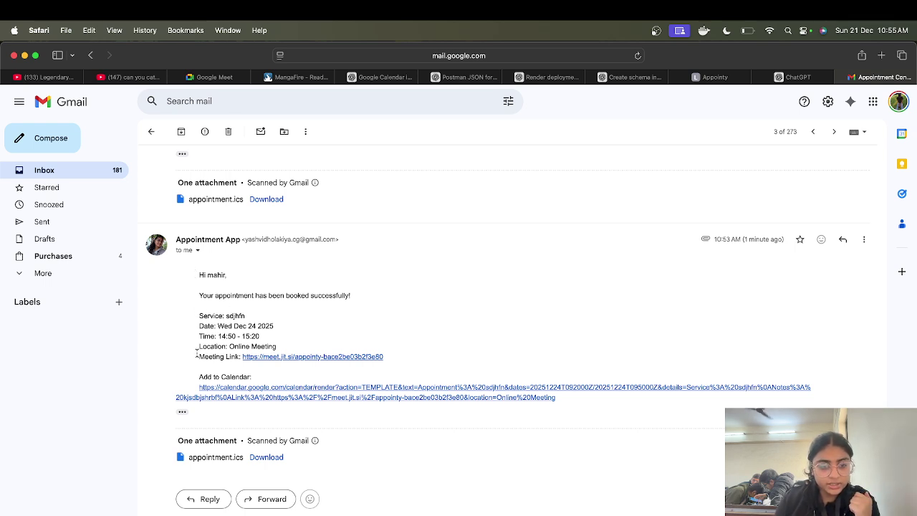
pyautogui.moveTo(196, 353); pyautogui.dragTo(393, 352)
pyautogui.click(393, 355)
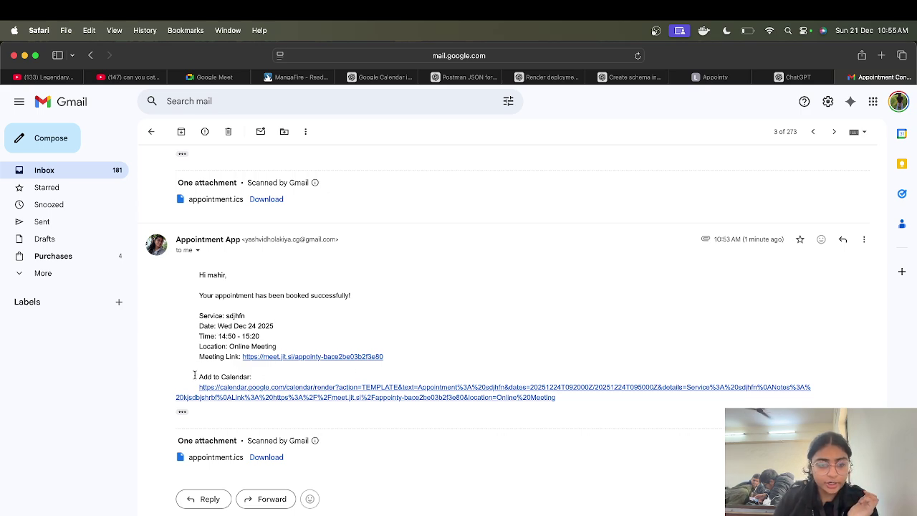
pyautogui.moveTo(194, 375); pyautogui.dragTo(575, 394)
pyautogui.click(575, 394)
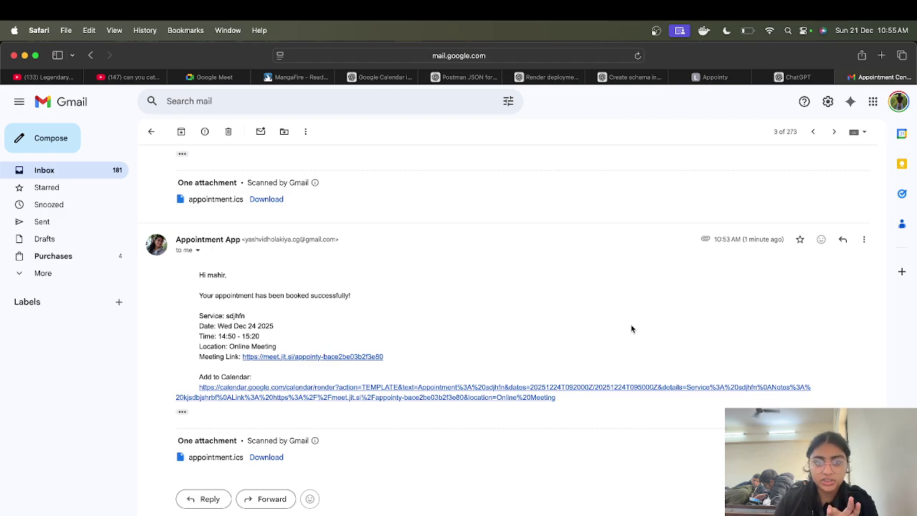
pyautogui.scroll(15, 631, 329)
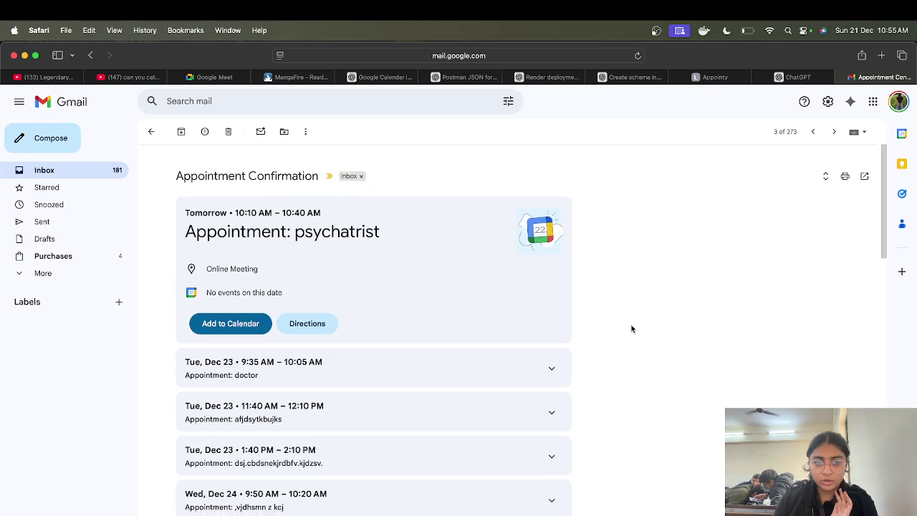
pyautogui.scroll(-3, 631, 328)
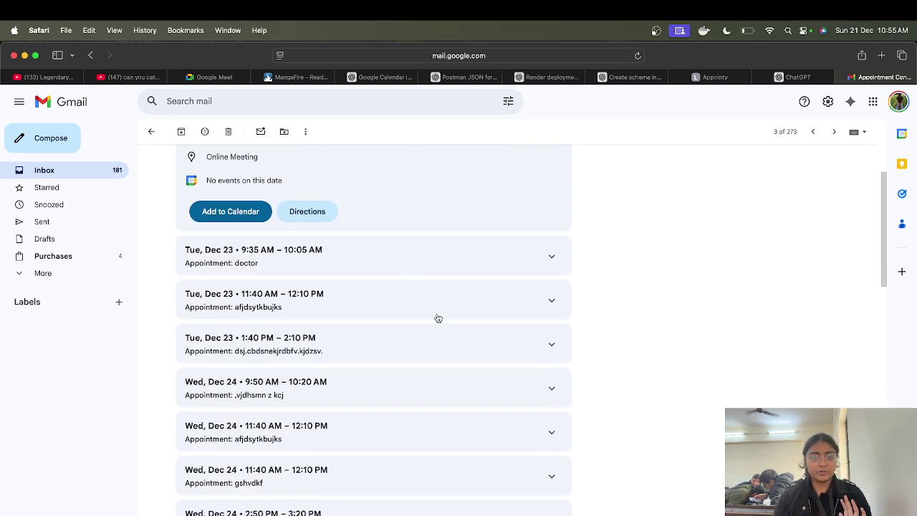
pyautogui.scroll(-5, 437, 318)
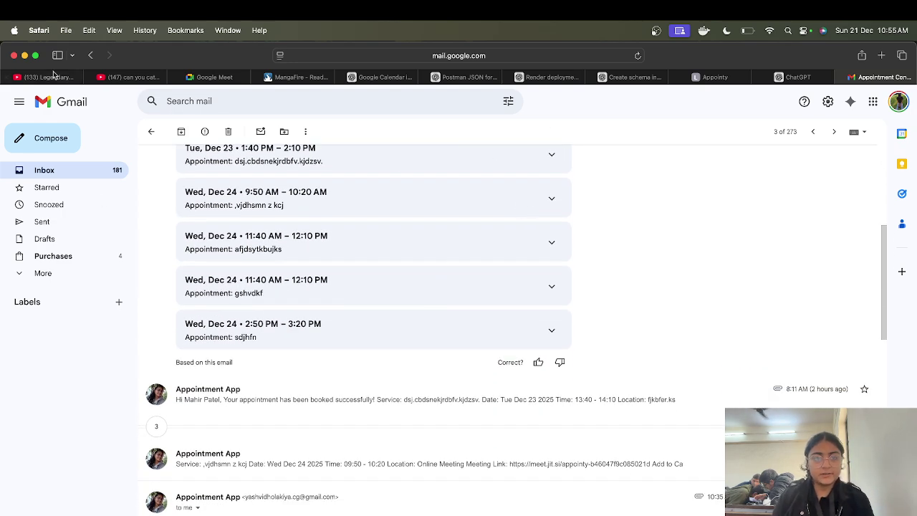
pyautogui.click(709, 76)
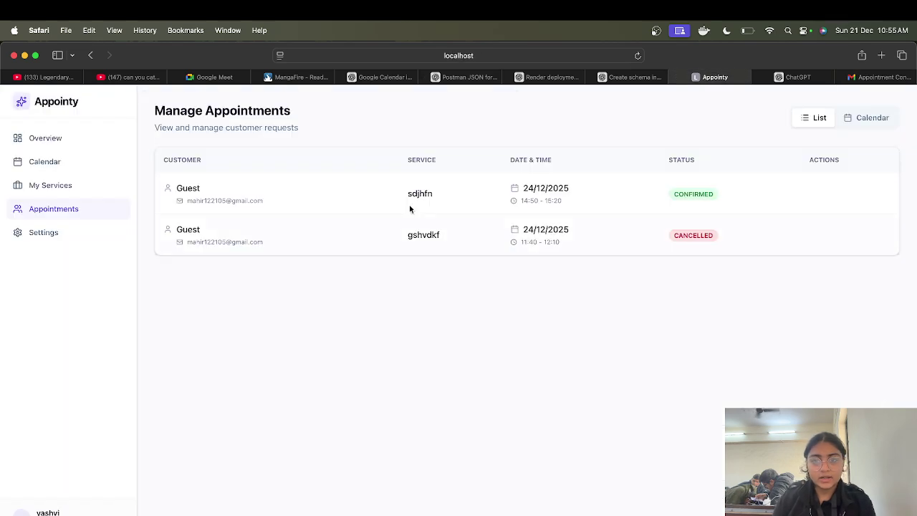
# Step: Look over the organiser's services, calendar, overview and appointments, then open account settings
pyautogui.click(49, 187)
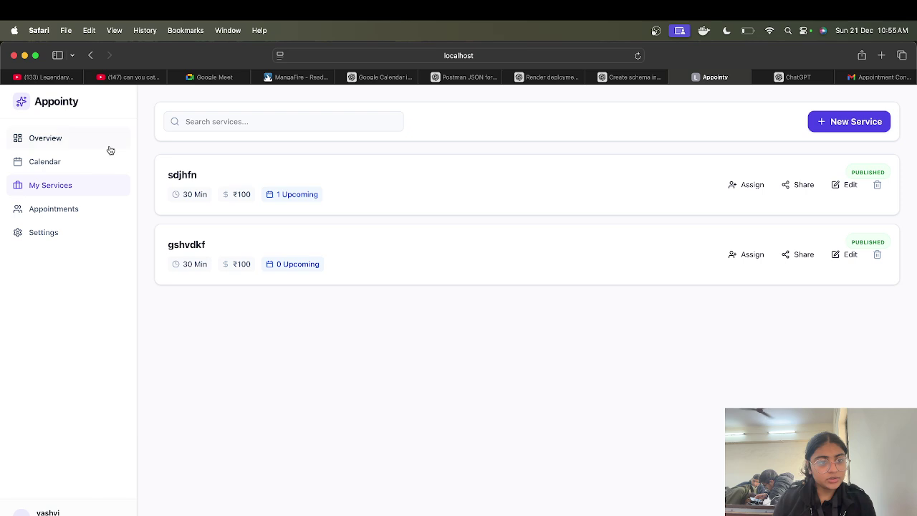
pyautogui.click(79, 162)
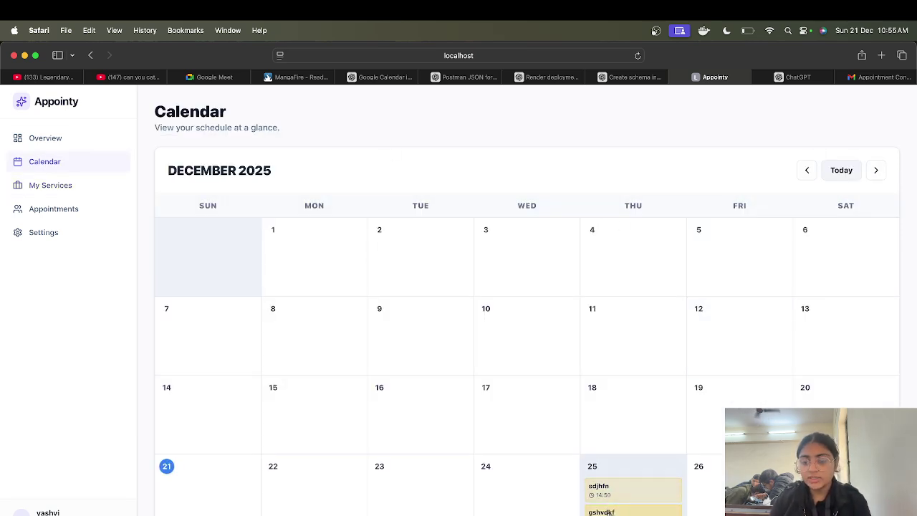
pyautogui.click(48, 136)
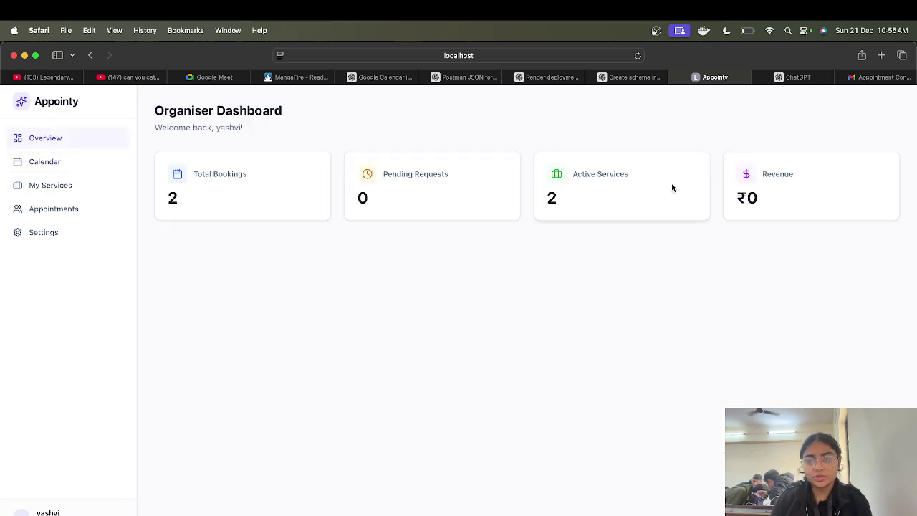
pyautogui.click(50, 210)
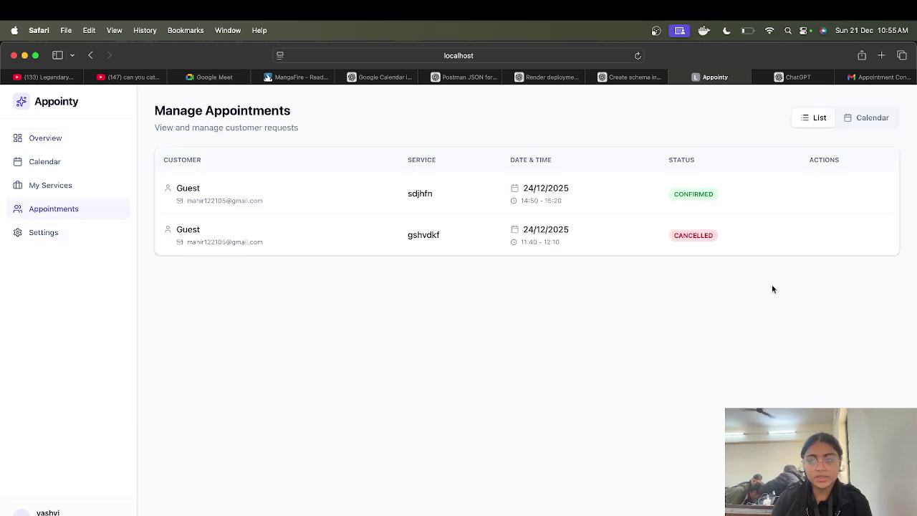
pyautogui.click(75, 233)
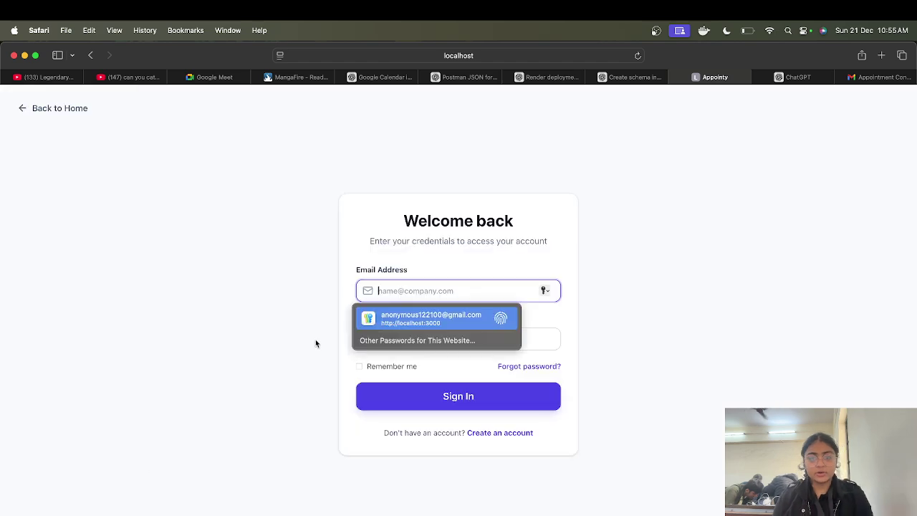
# Step: Sign in with the administrator's e-mail and password, declining to save the password
pyautogui.write('admin@')
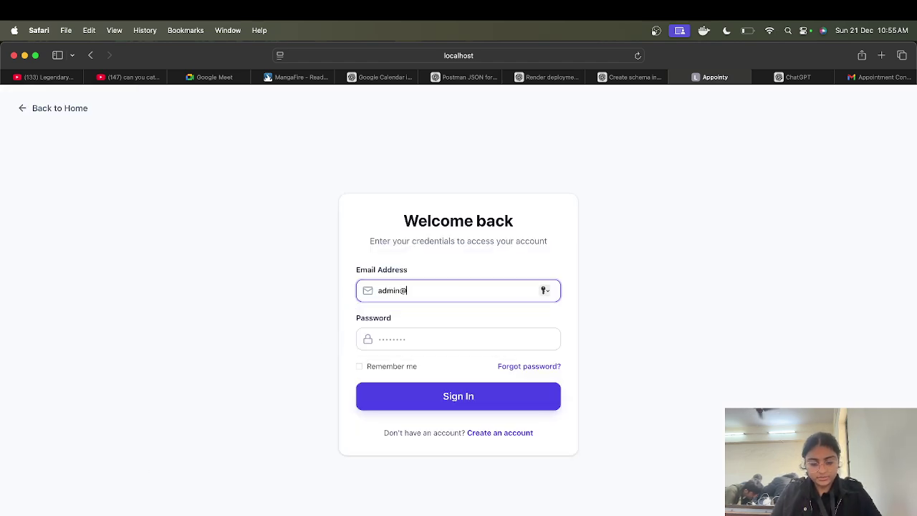
pyautogui.write('example.com')
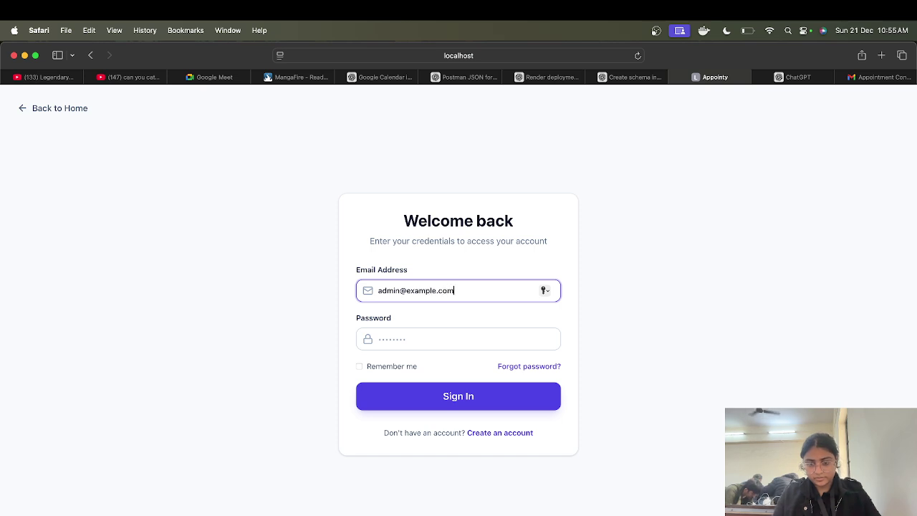
pyautogui.click(411, 333)
pyautogui.write('ad')
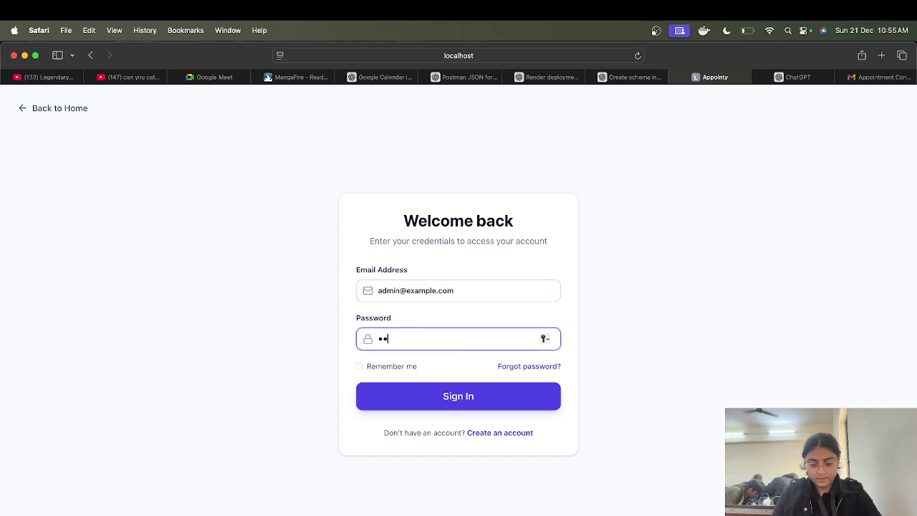
pyautogui.write('min123')
pyautogui.press('Return')
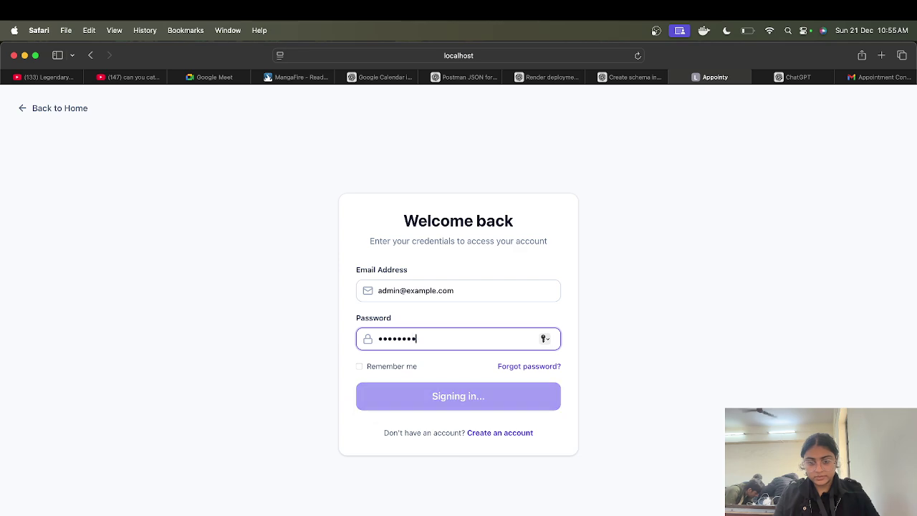
pyautogui.click(451, 356)
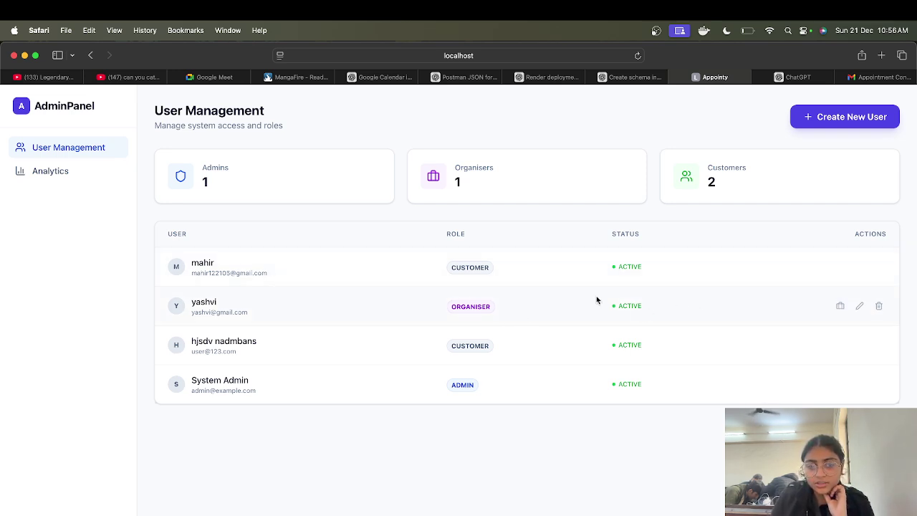
# Step: Review the organiser's services, checking the bookings of sdjhfn and gshvdkf
pyautogui.click(840, 306)
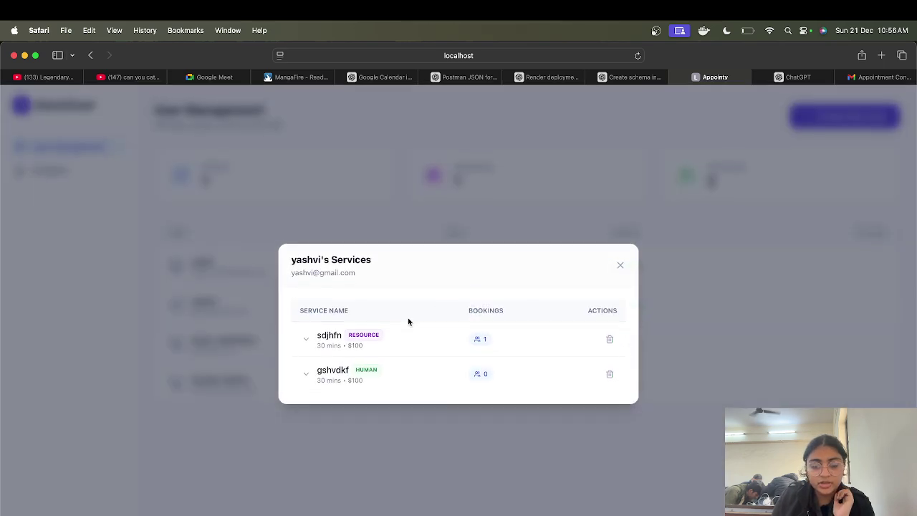
pyautogui.click(309, 340)
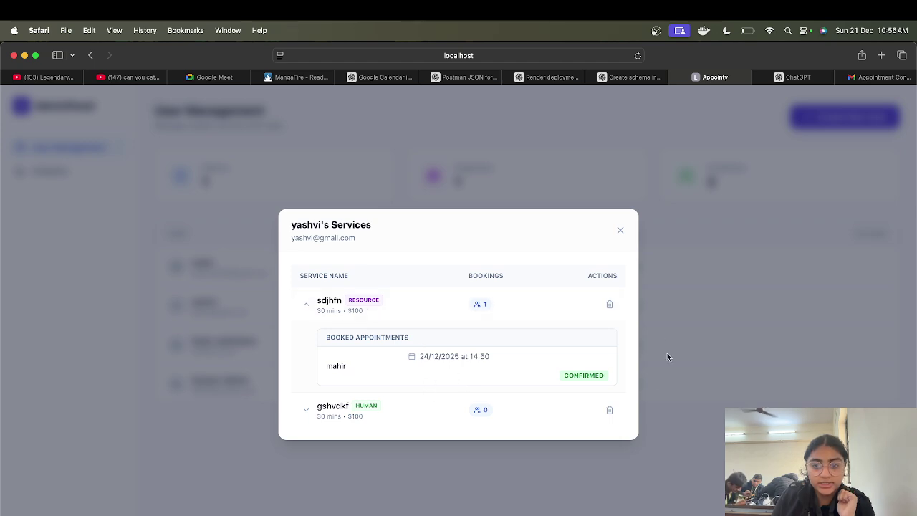
pyautogui.click(304, 407)
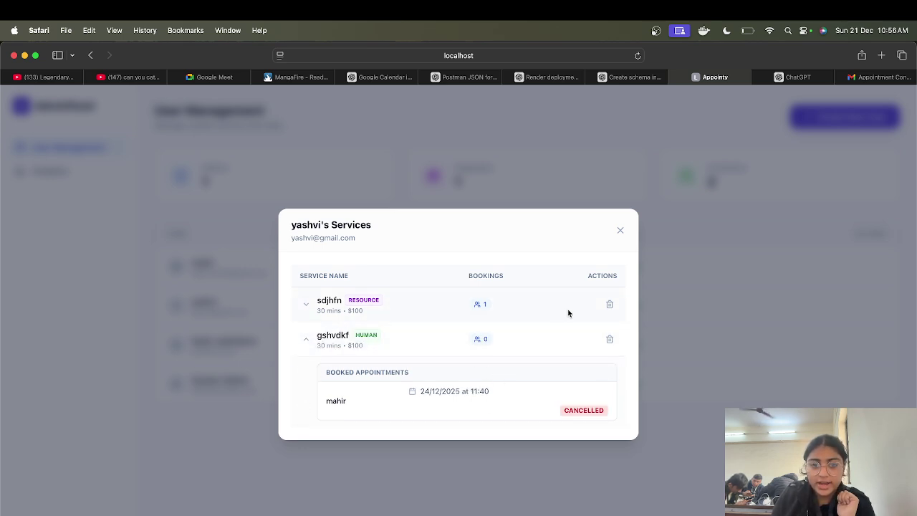
# Step: Delete the sdjhfn service, close the services list, and return to User Management
pyautogui.click(610, 304)
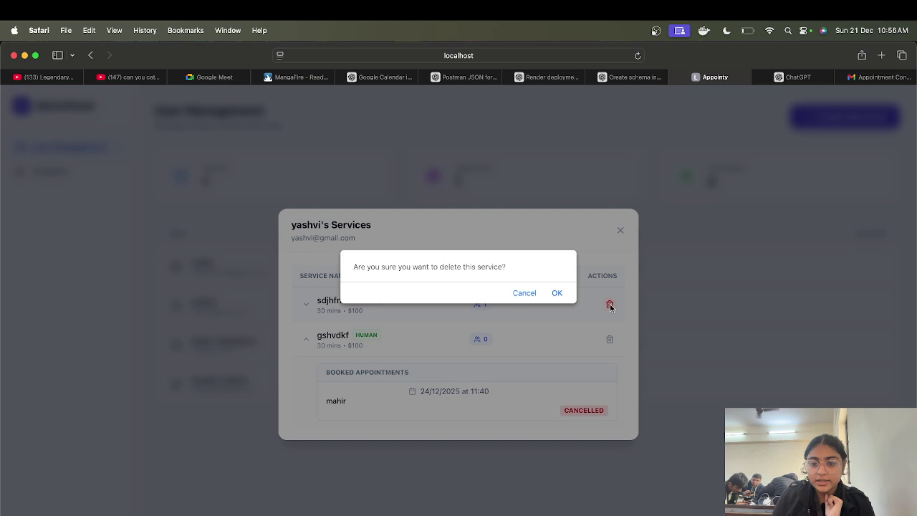
pyautogui.click(557, 294)
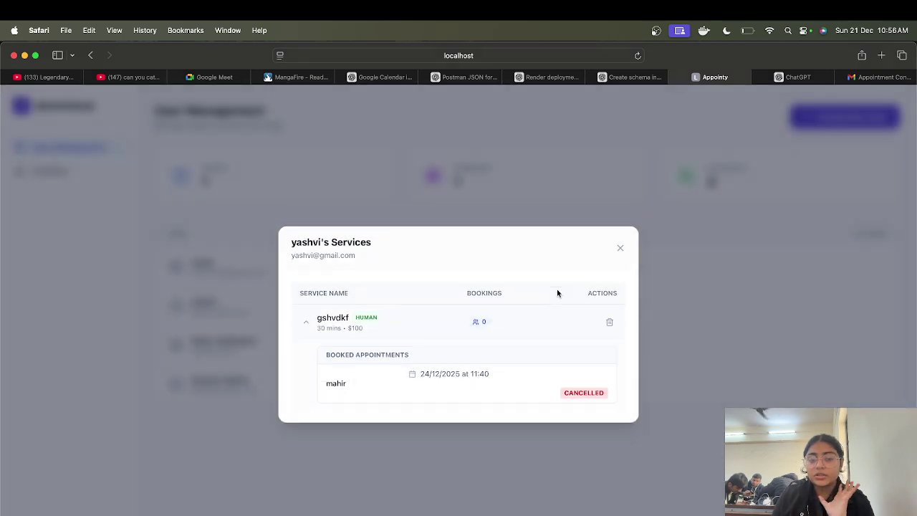
pyautogui.click(621, 248)
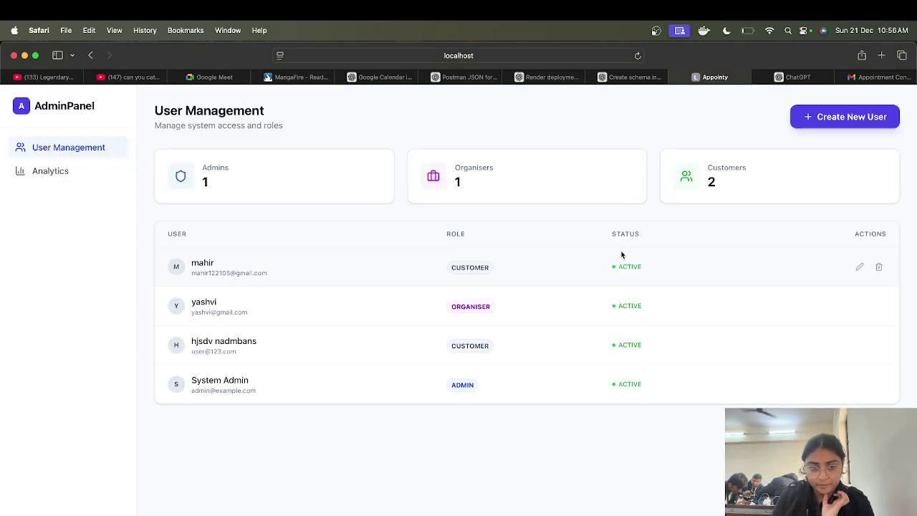
pyautogui.click(90, 175)
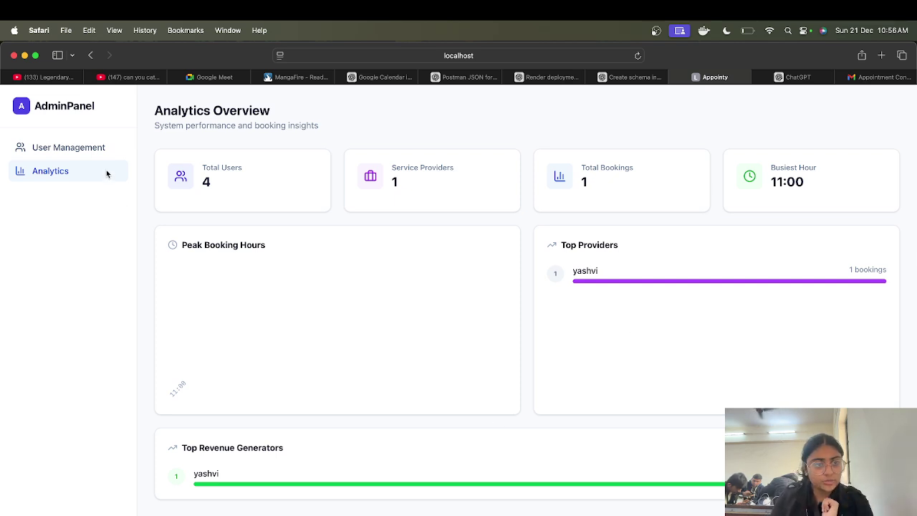
pyautogui.click(100, 148)
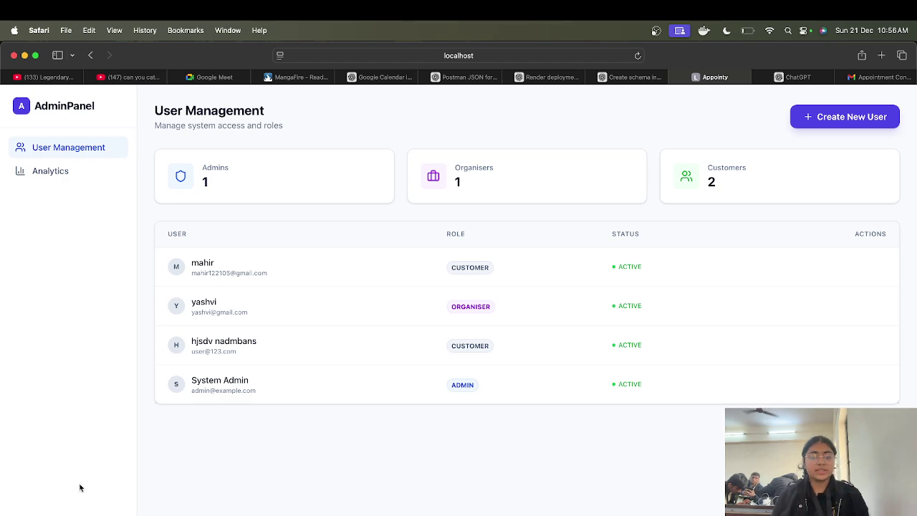
# Step: Sign in with the customer's e-mail and password, declining Safari's password update prompt
pyautogui.write('yashv')
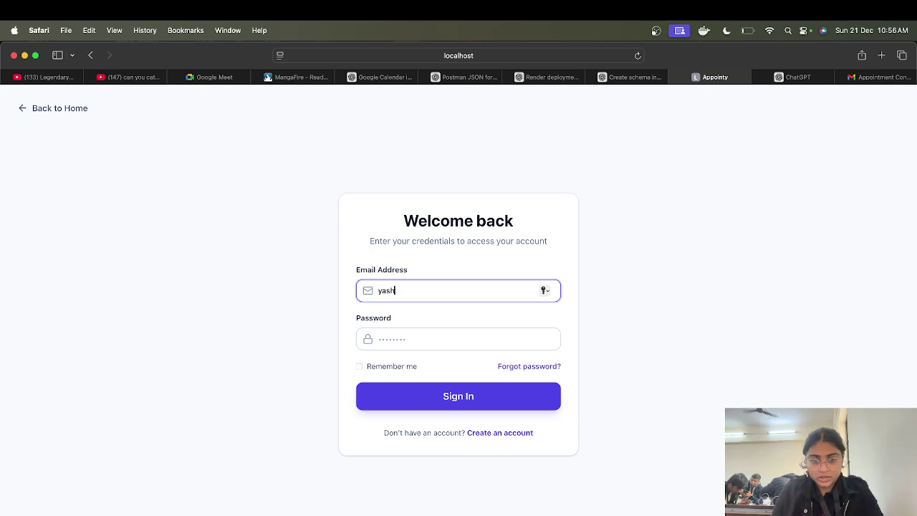
pyautogui.press('BackSpace')
pyautogui.press('BackSpace')
pyautogui.press('BackSpace')
pyautogui.press('BackSpace')
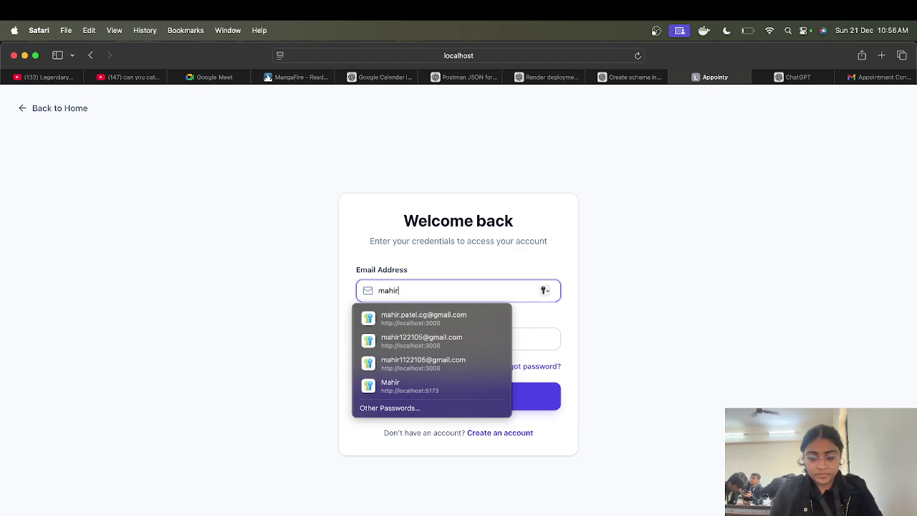
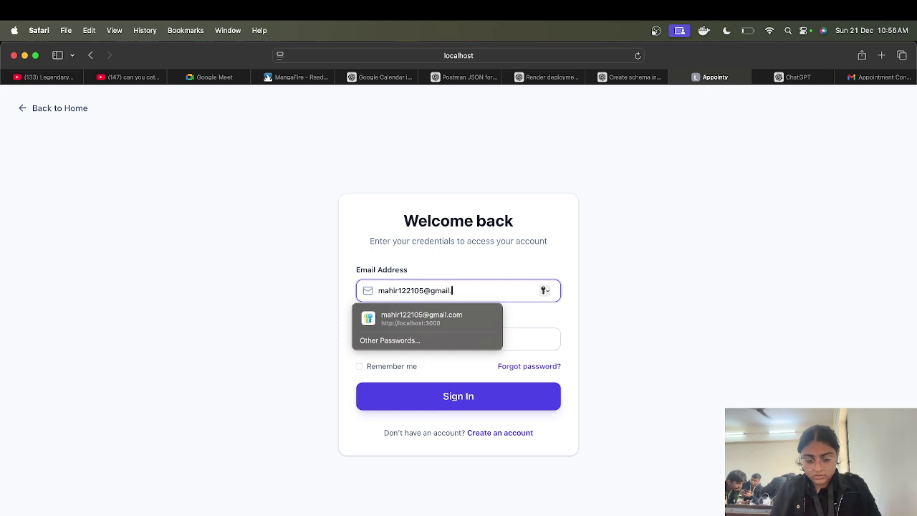
pyautogui.click(520, 343)
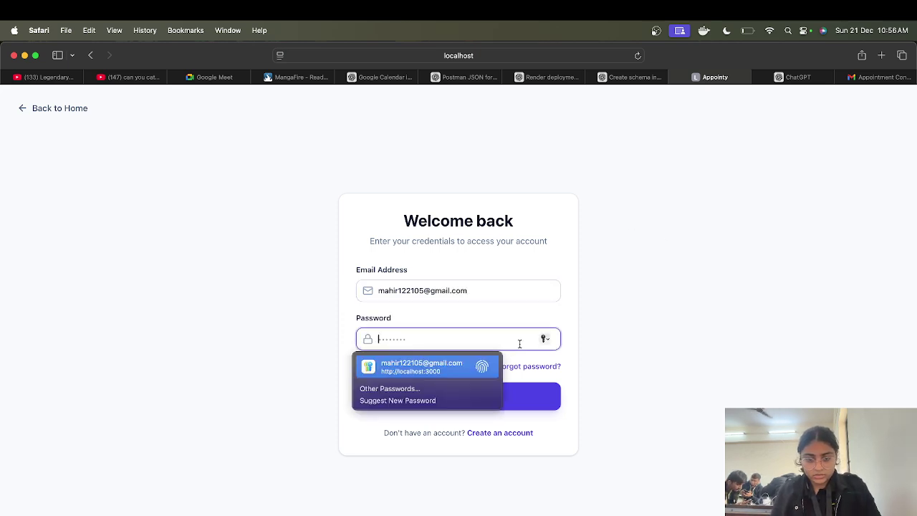
pyautogui.write('•')
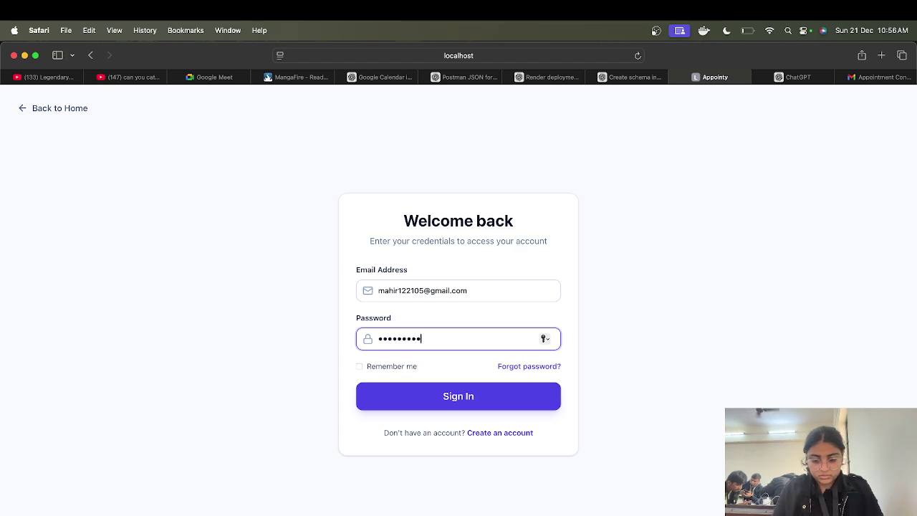
pyautogui.press('Return')
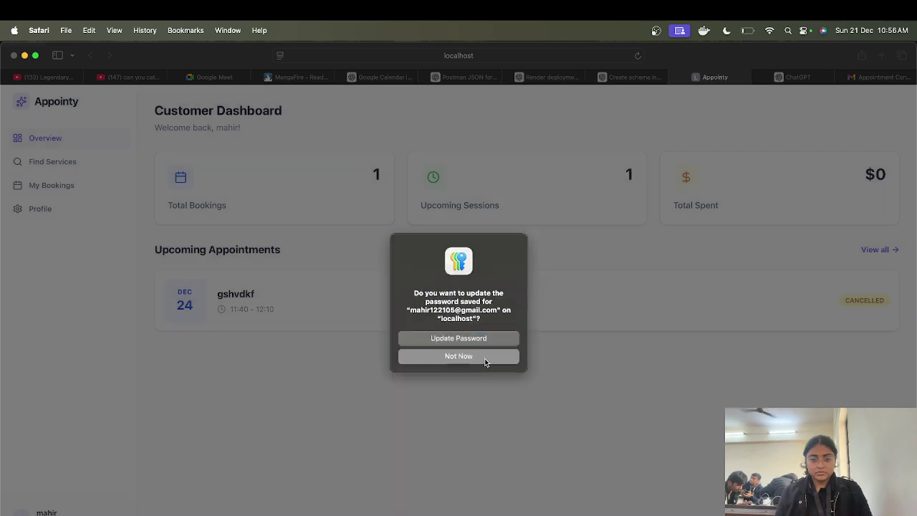
pyautogui.click(484, 358)
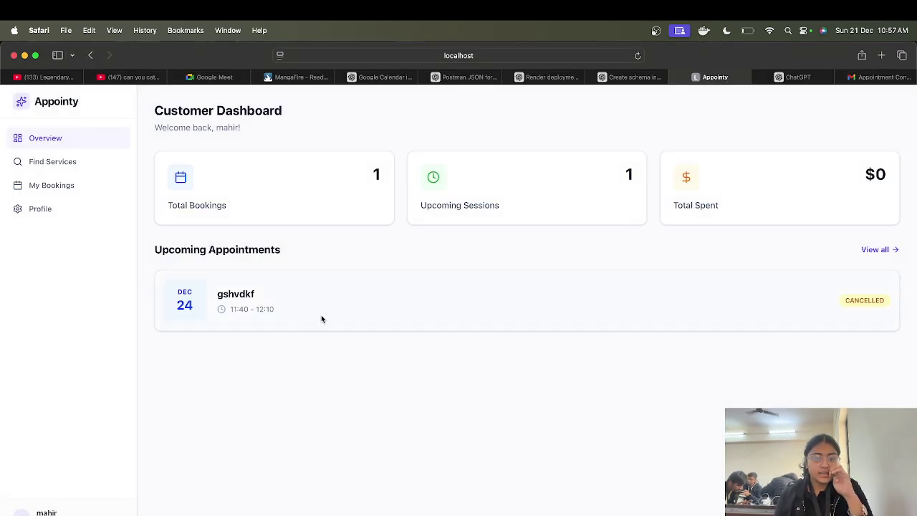
# Step: Open My Bookings and view, then close, the ticket for the cancelled gshvdkf booking
pyautogui.click(73, 167)
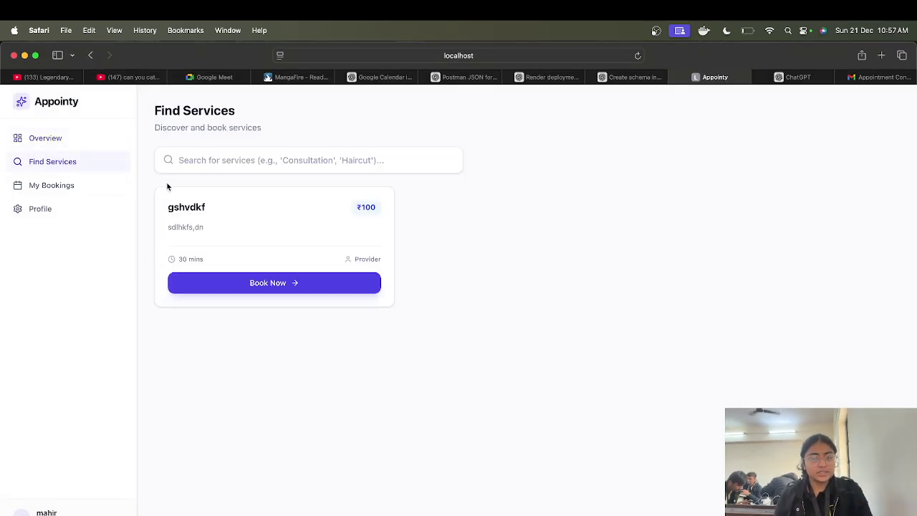
pyautogui.click(61, 184)
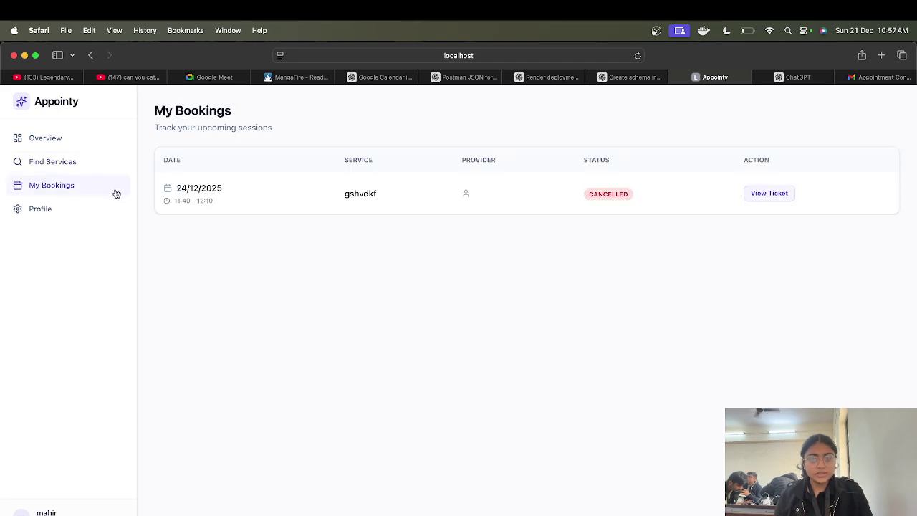
pyautogui.click(772, 194)
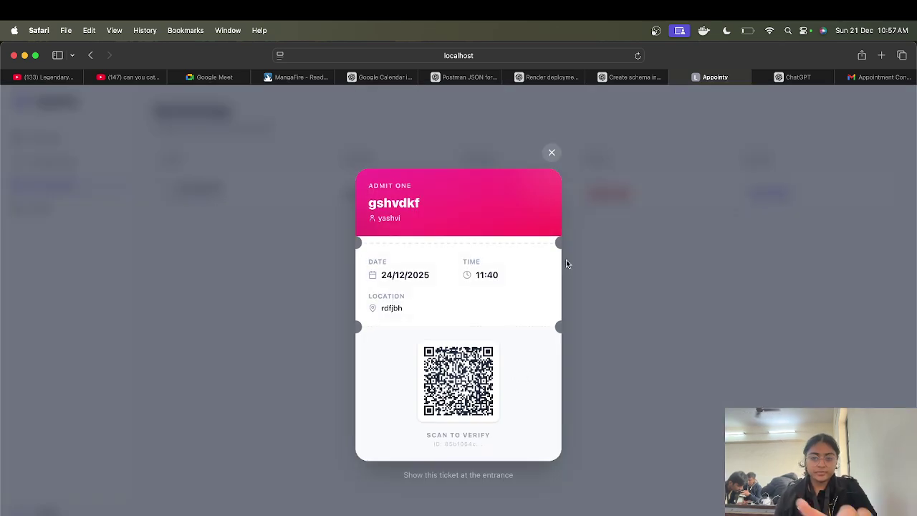
pyautogui.click(552, 151)
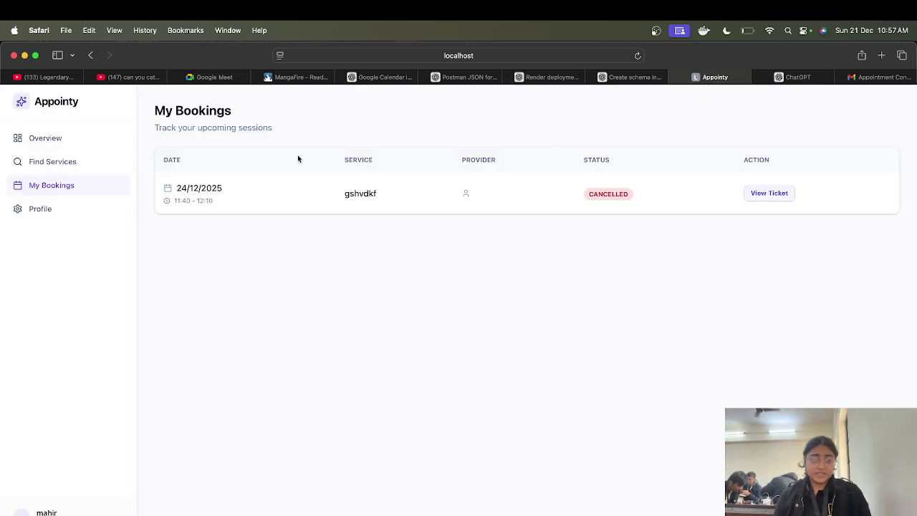
# Step: Log out from the Profile page and go back to the Appointy home page
pyautogui.click(47, 209)
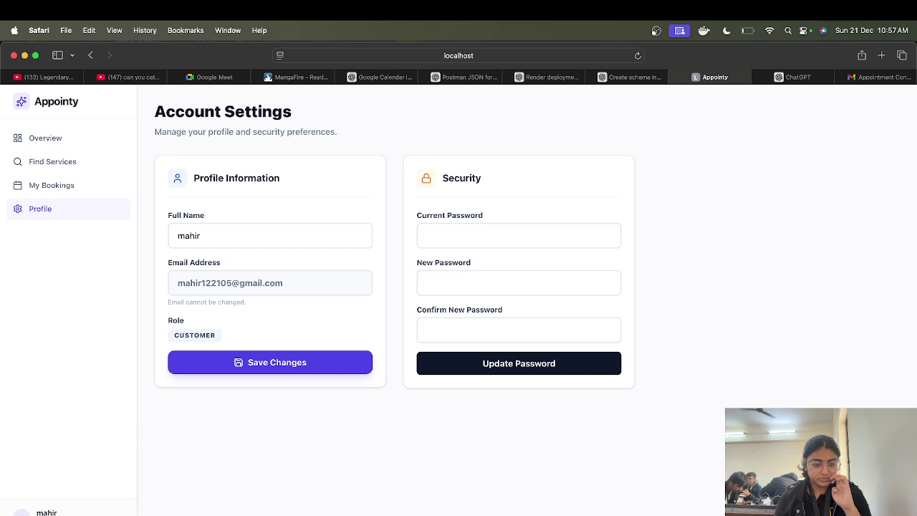
pyautogui.click(47, 515)
pyautogui.click(645, 309)
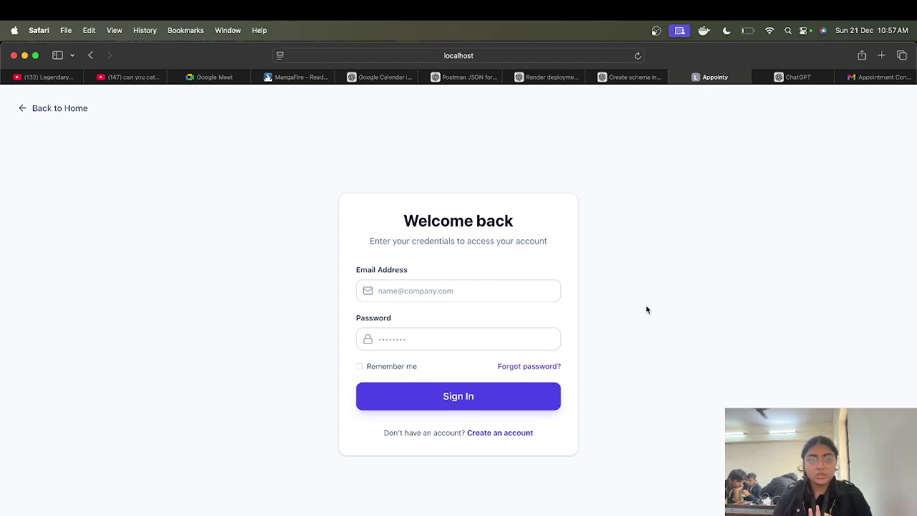
pyautogui.click(60, 108)
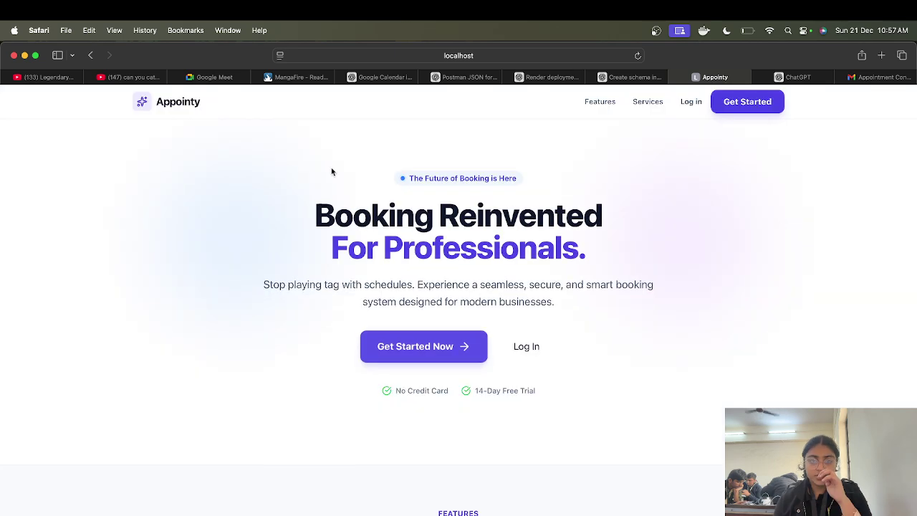